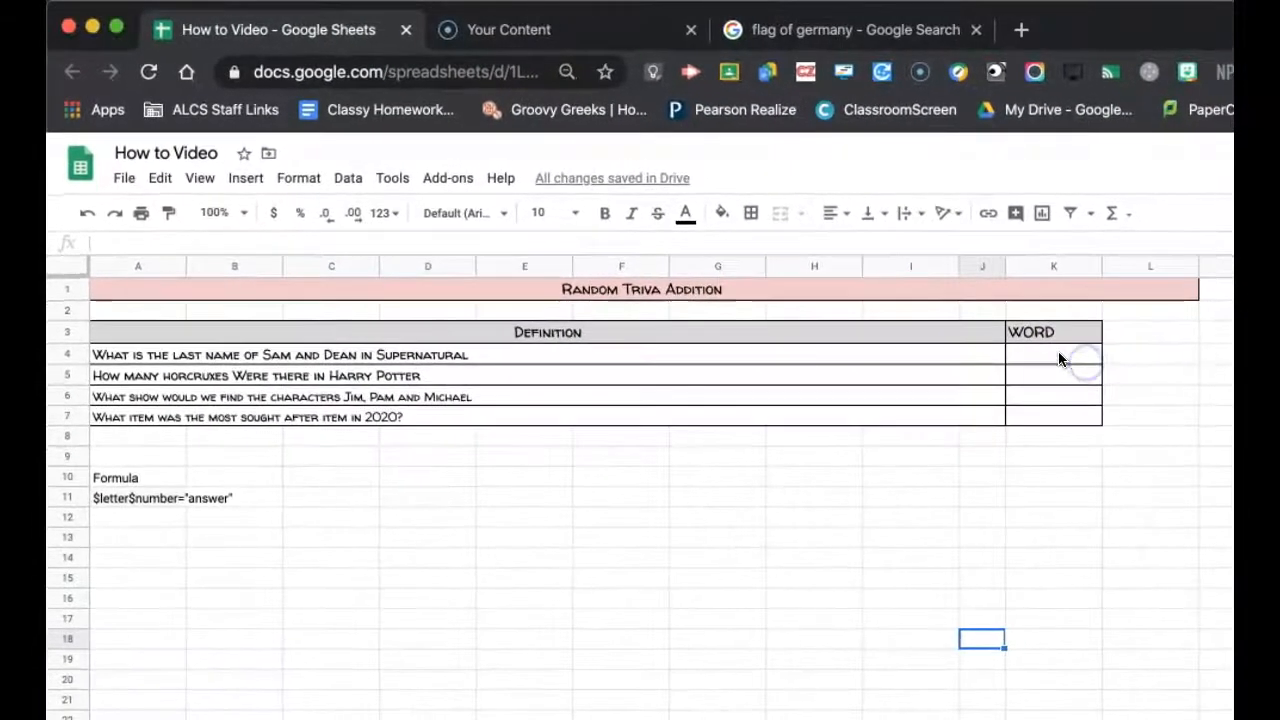
- Enter "winchester" as the answer to the Supernatural question in cell K4
click(683, 412)
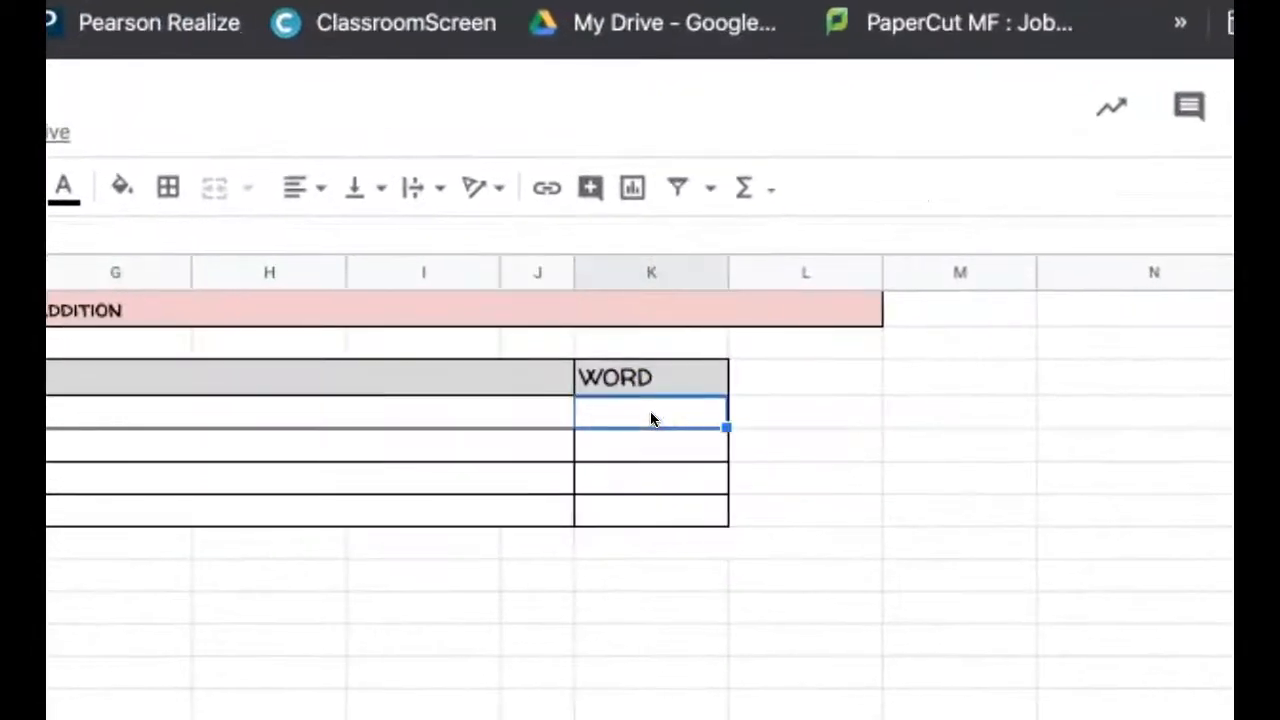
text(winchester)
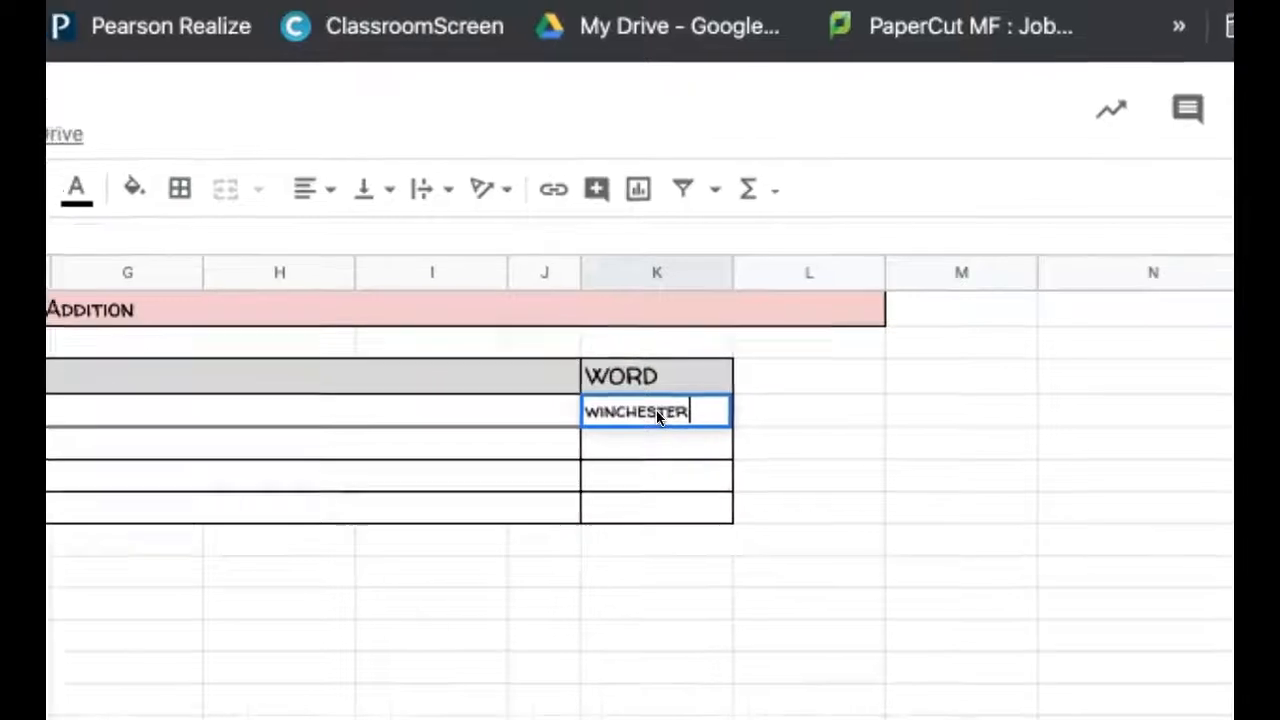
key(Return)
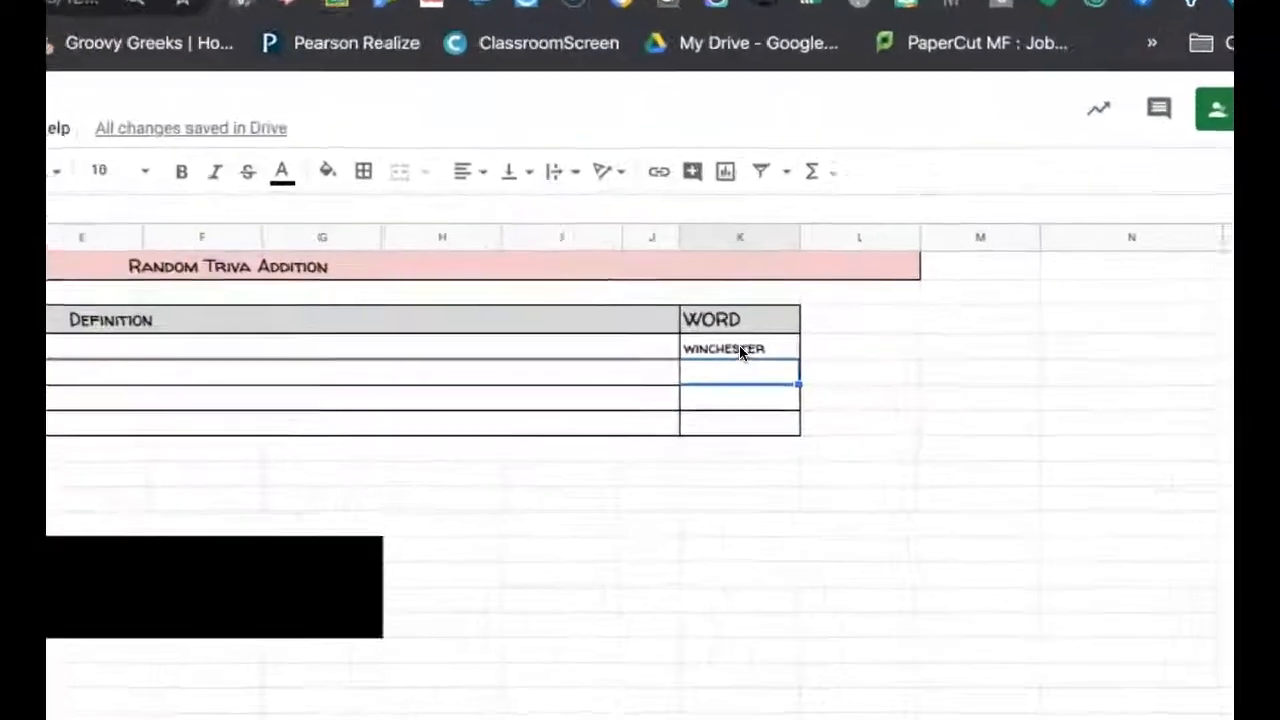
- Try 7 as the horcrux answer in cell K5, and clear the cell
text(7)
key(Return)
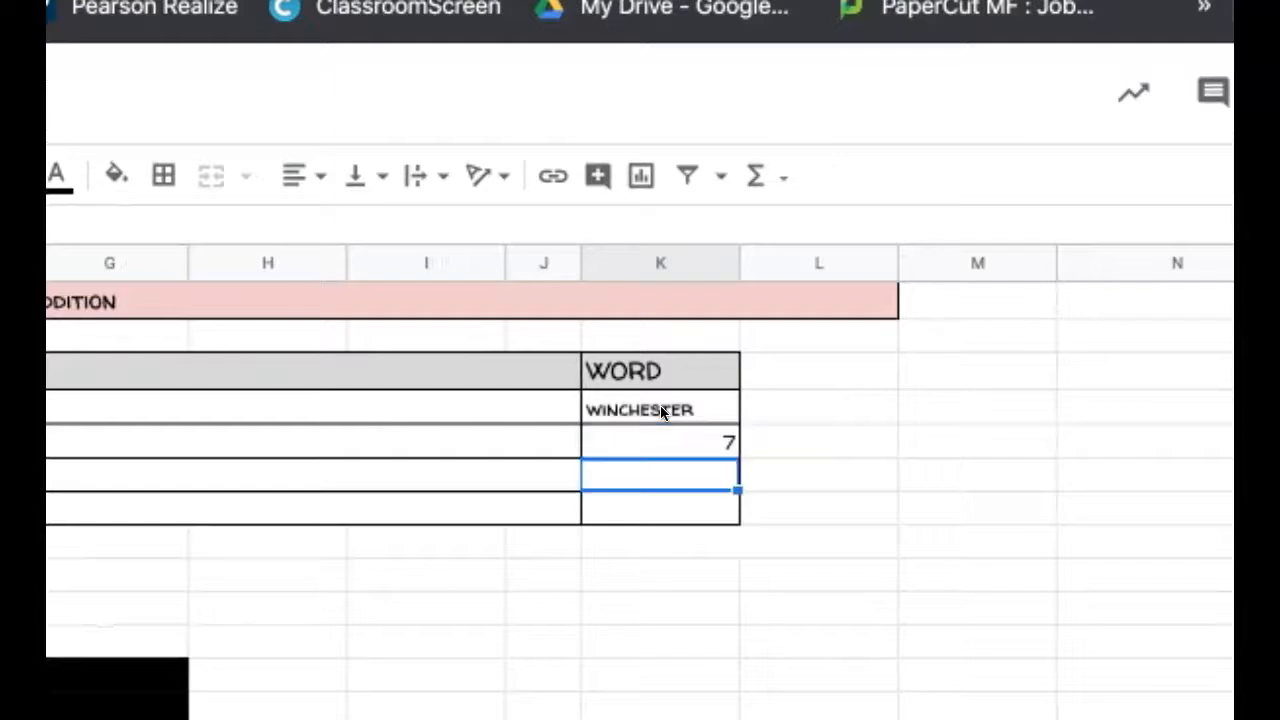
click(718, 446)
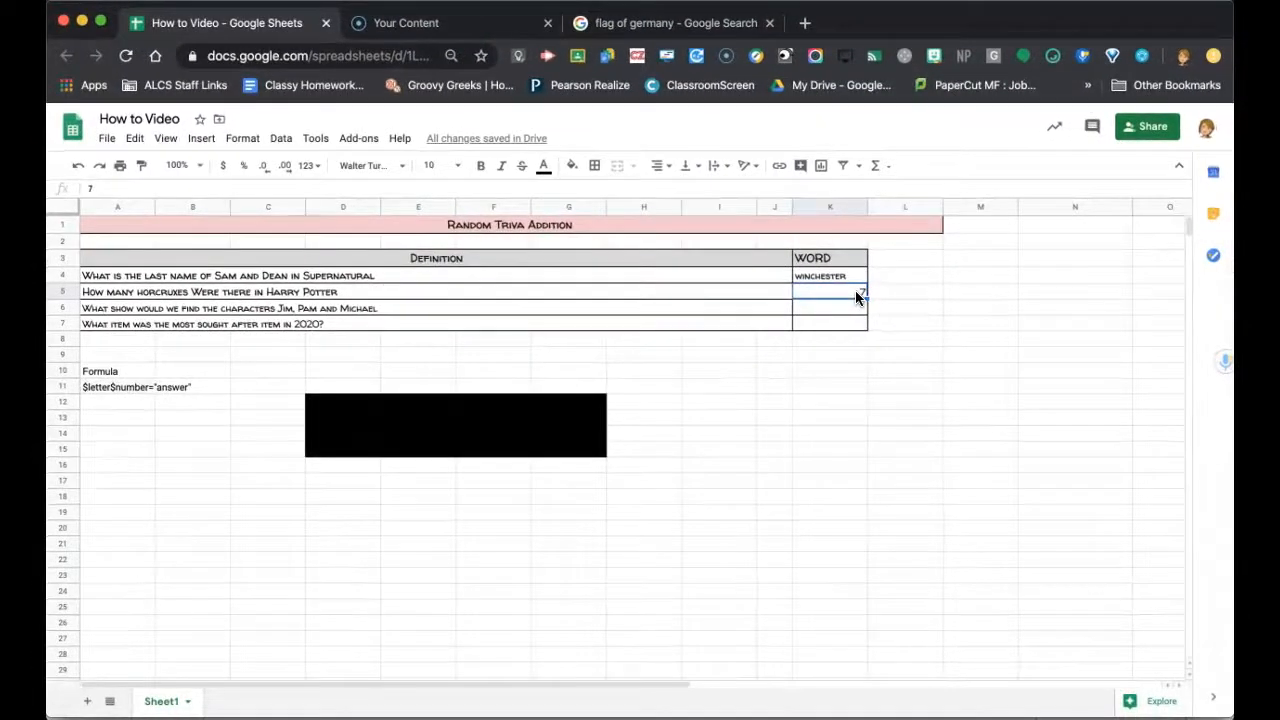
key(Delete)
- Format the empty answer cells K5:K7 as plain text
drag(830, 291, 813, 325)
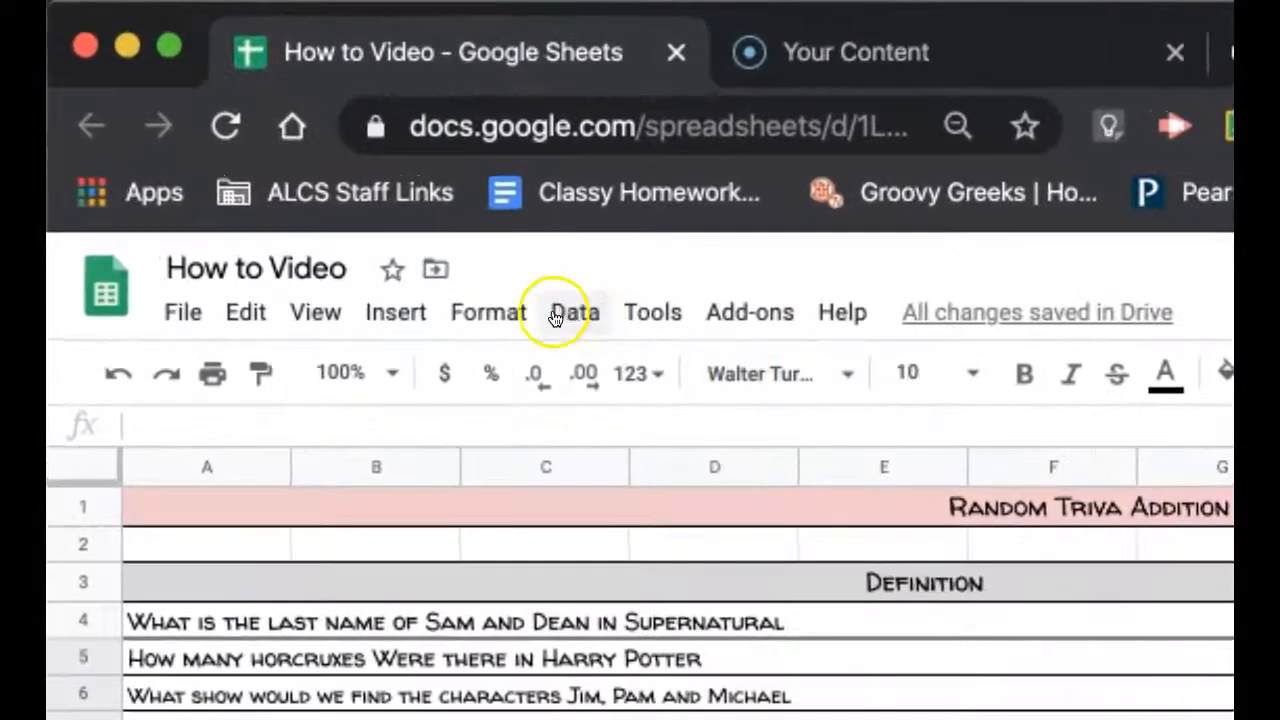
click(508, 314)
mouse_move(551, 450)
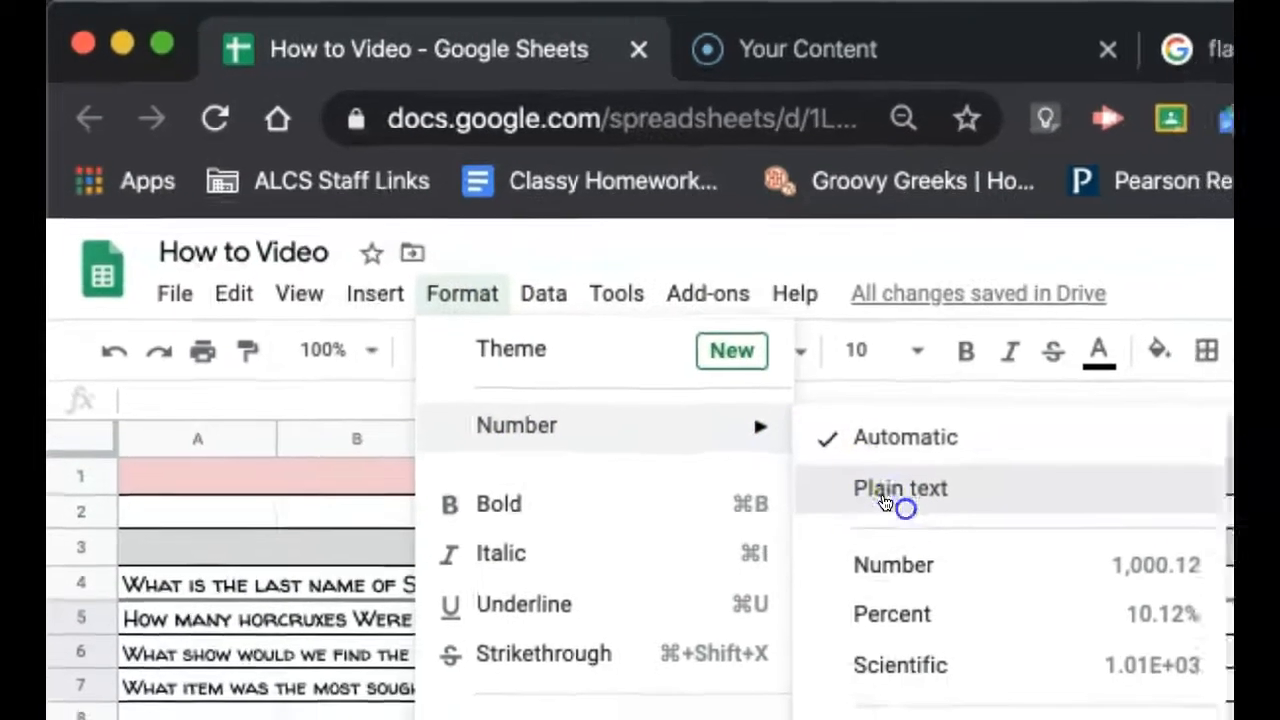
click(940, 530)
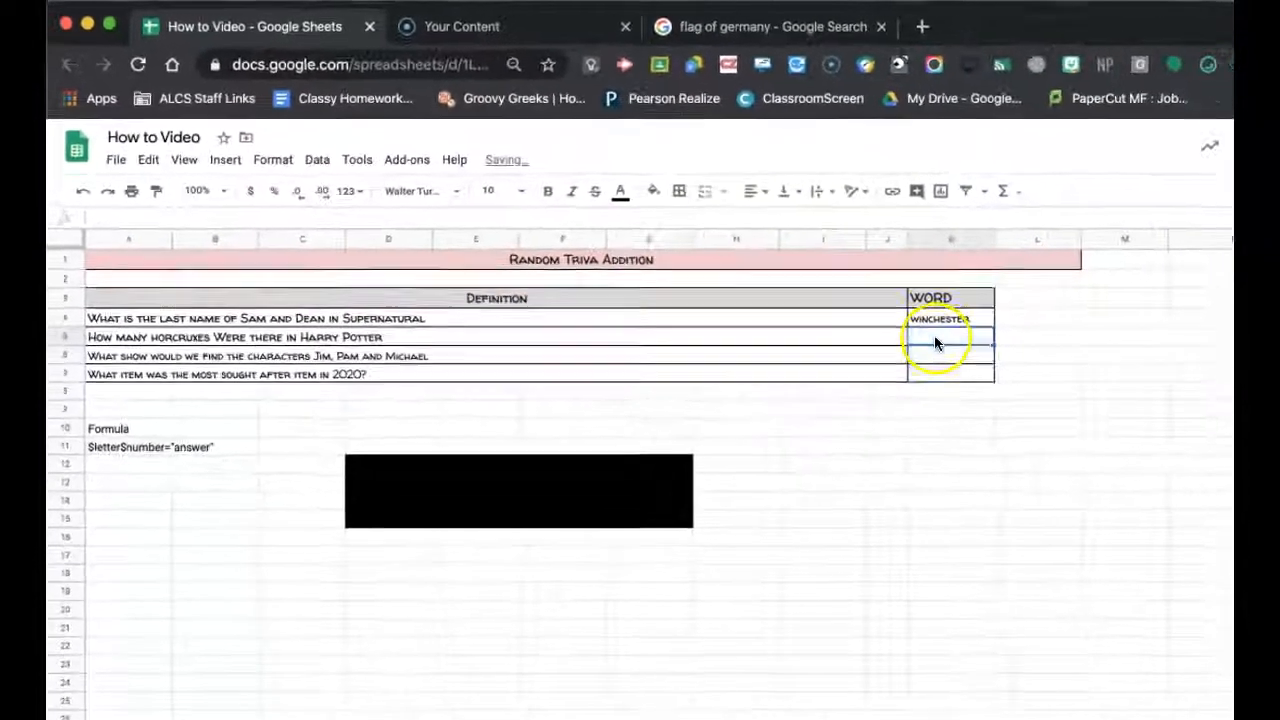
- Test the plain text format by entering 7 in cell K5, and clear the entry again
text(7)
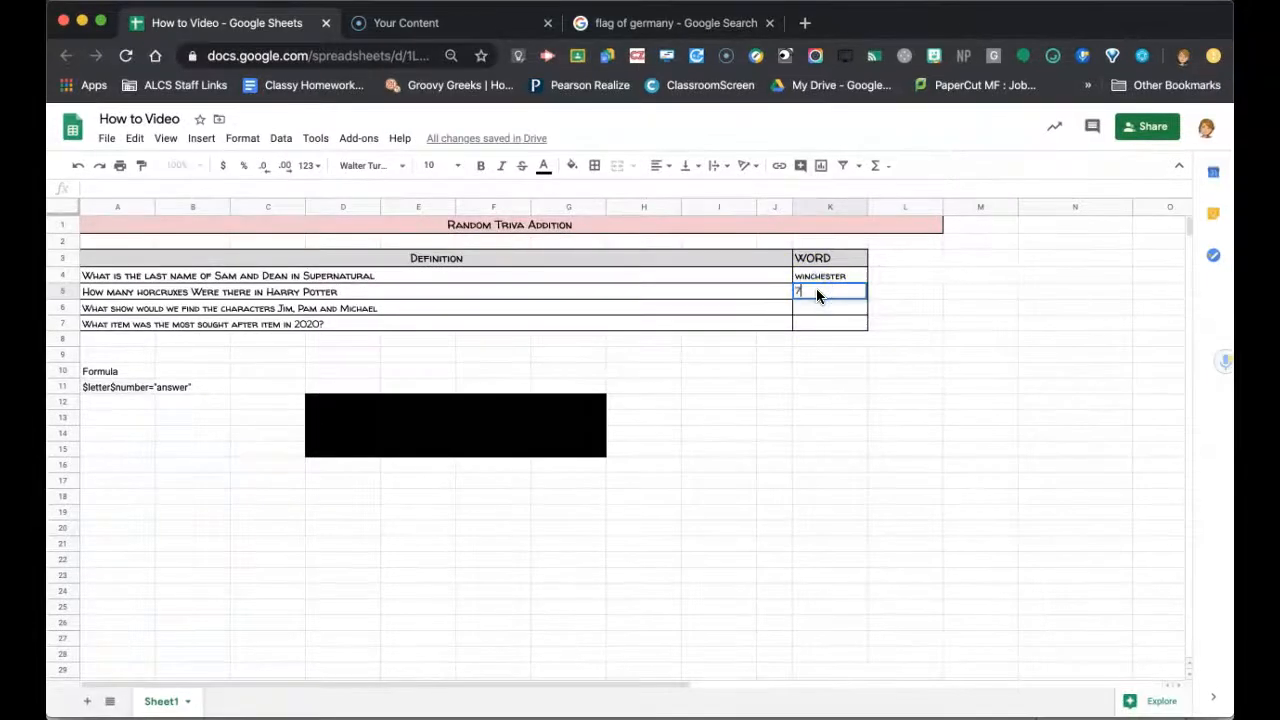
key(Return)
click(820, 296)
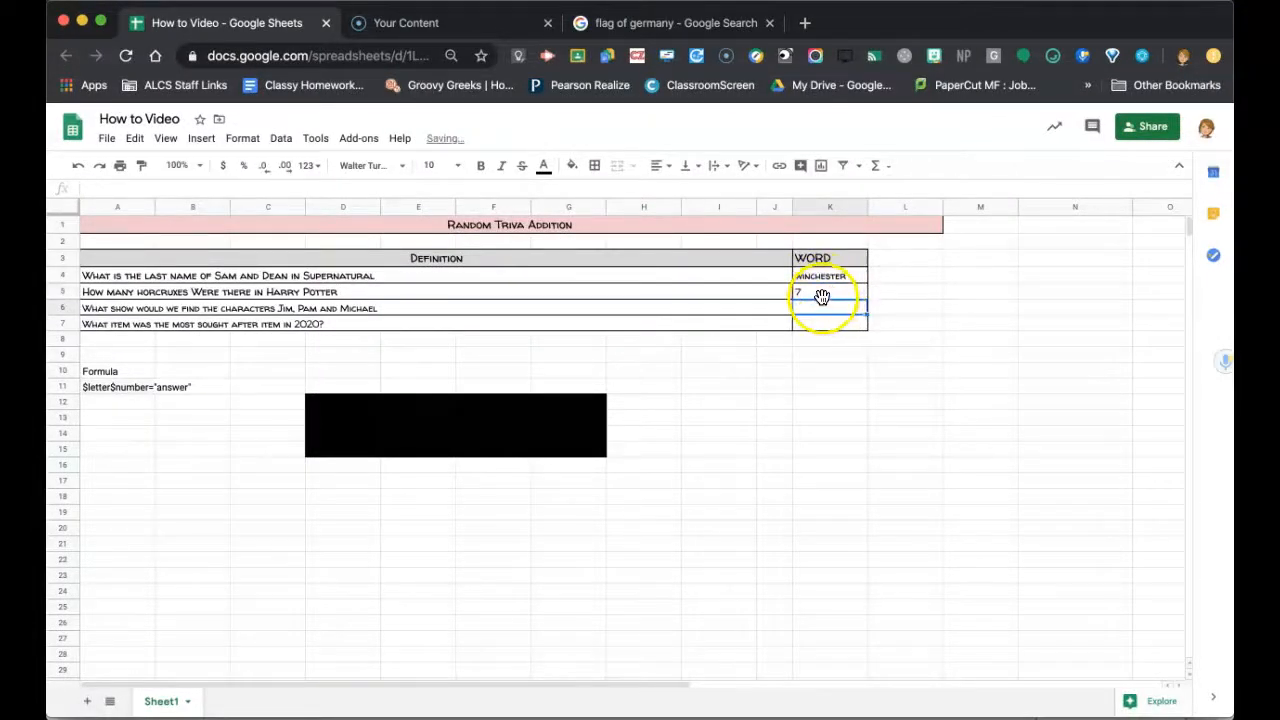
click(820, 293)
key(BackSpace)
key(Down)
click(819, 293)
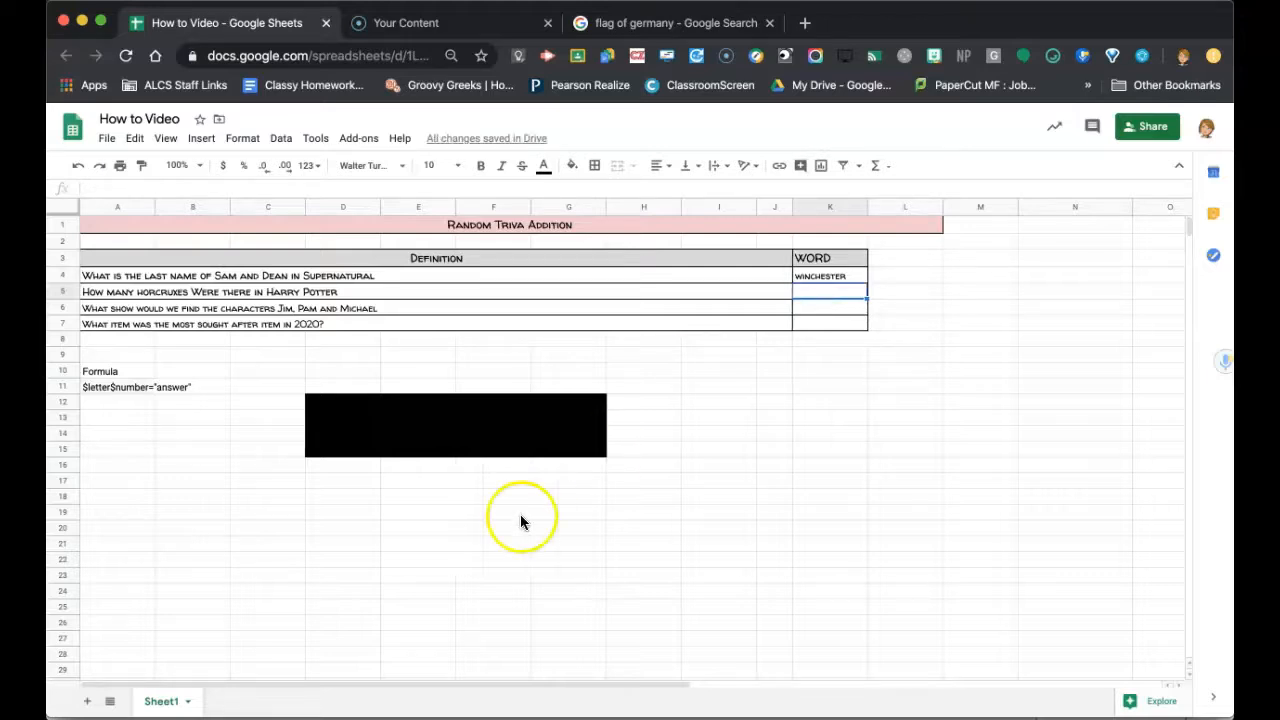
- Check the color bands in the flag of Germany search results and return to the How to Video spreadsheet
click(610, 30)
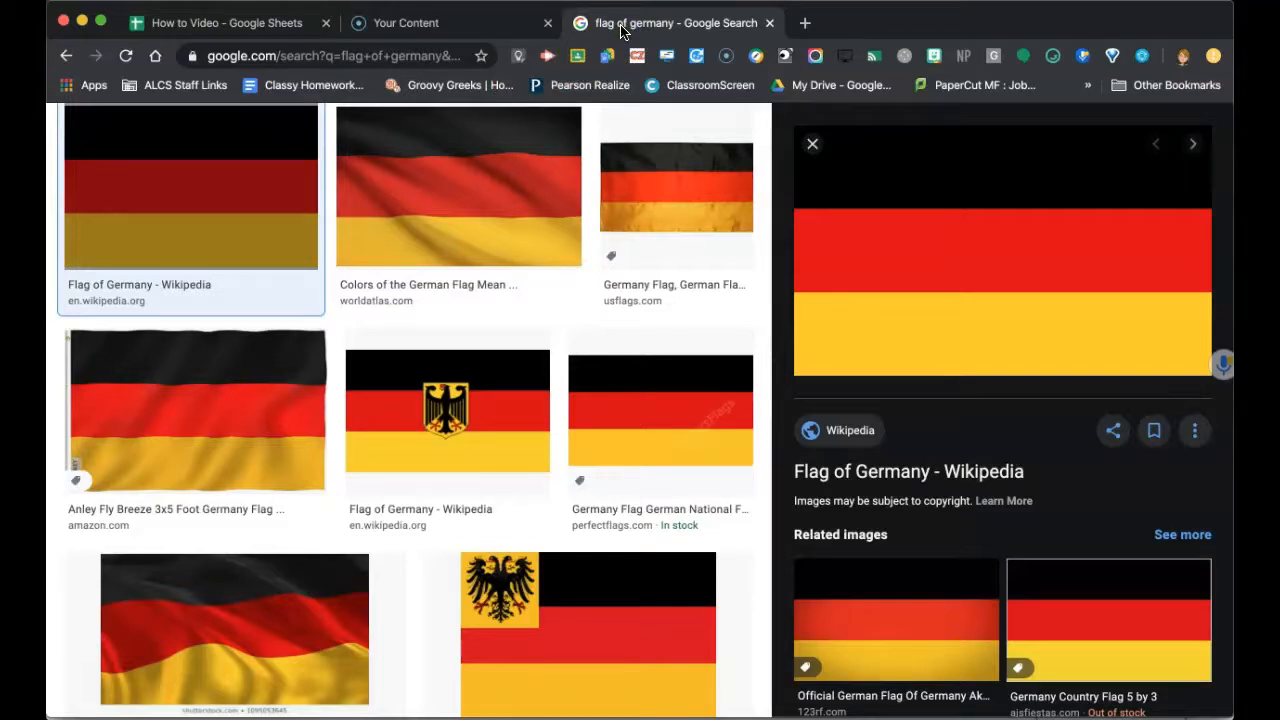
click(282, 24)
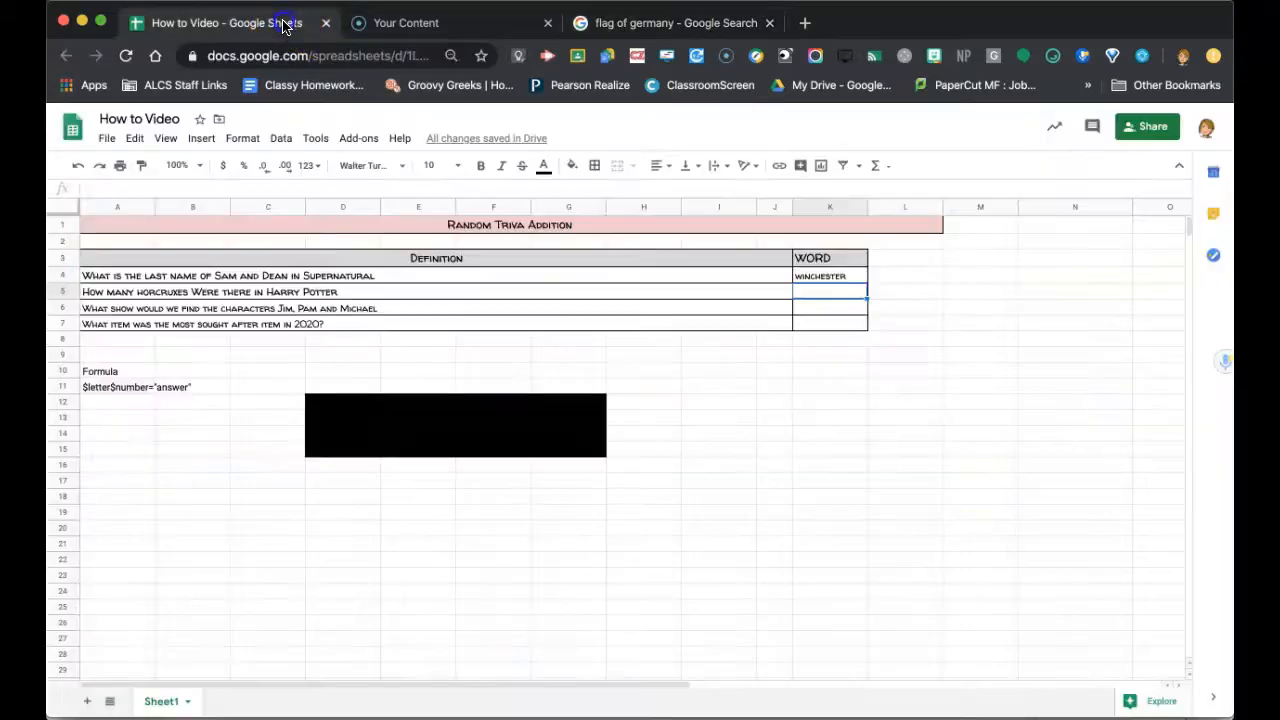
click(613, 30)
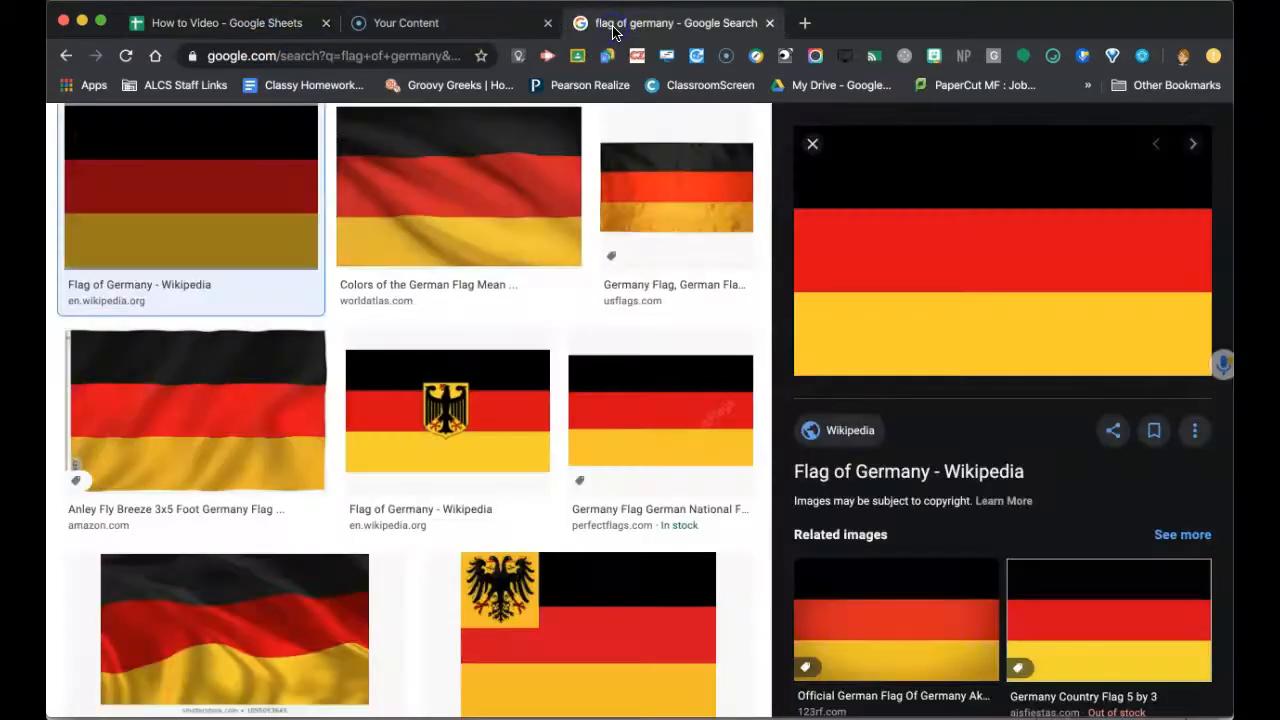
click(189, 30)
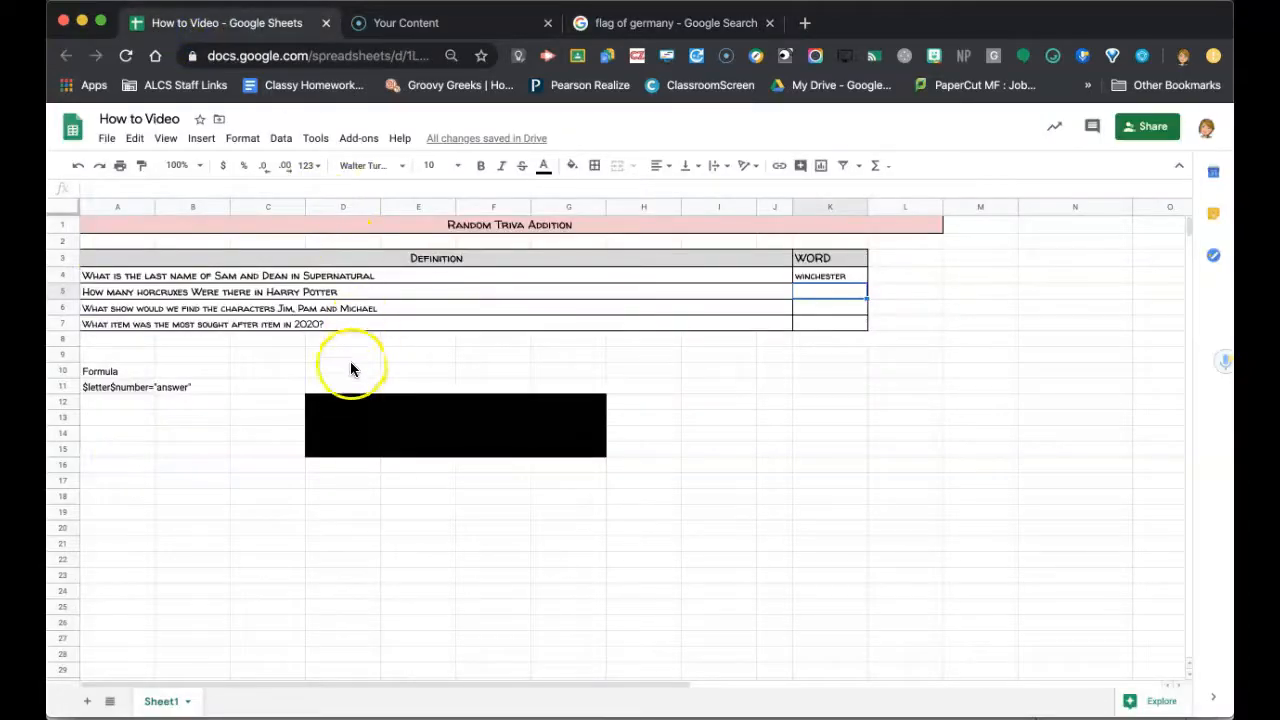
- Start a conditional formatting rule for D16:G19, directly below the black band, with the condition "Custom formula is"
click(320, 405)
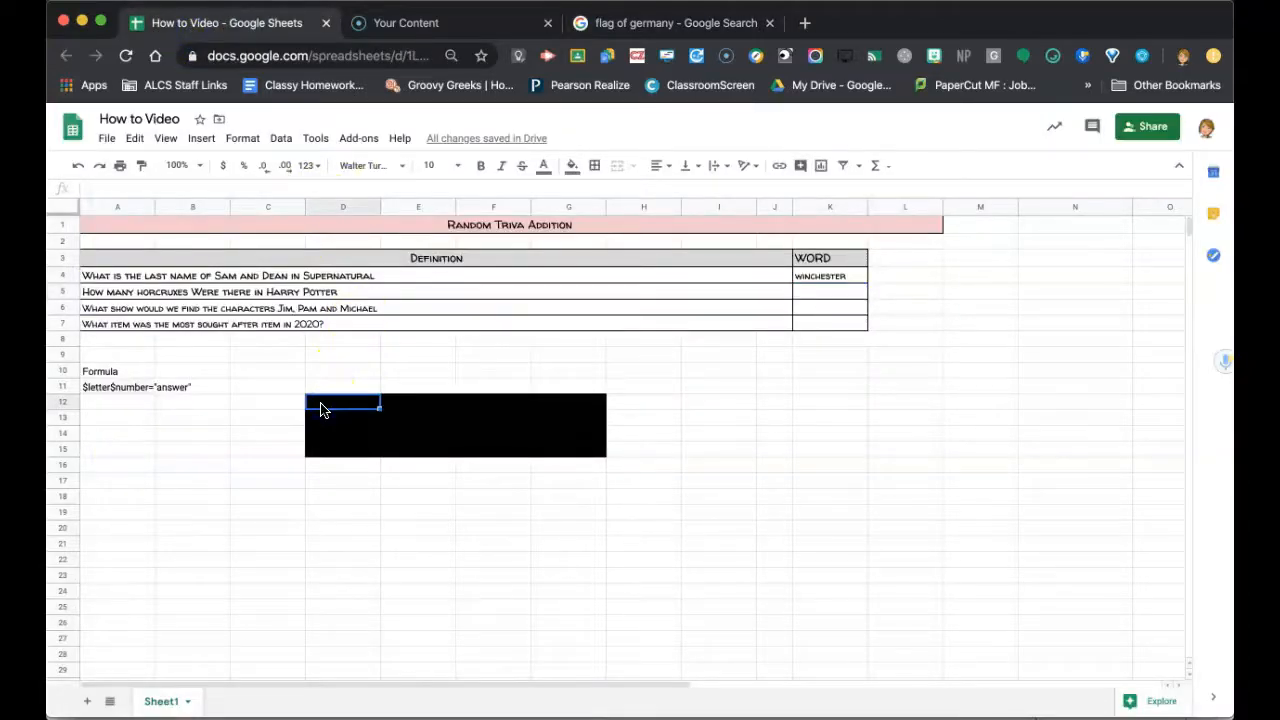
click(320, 468)
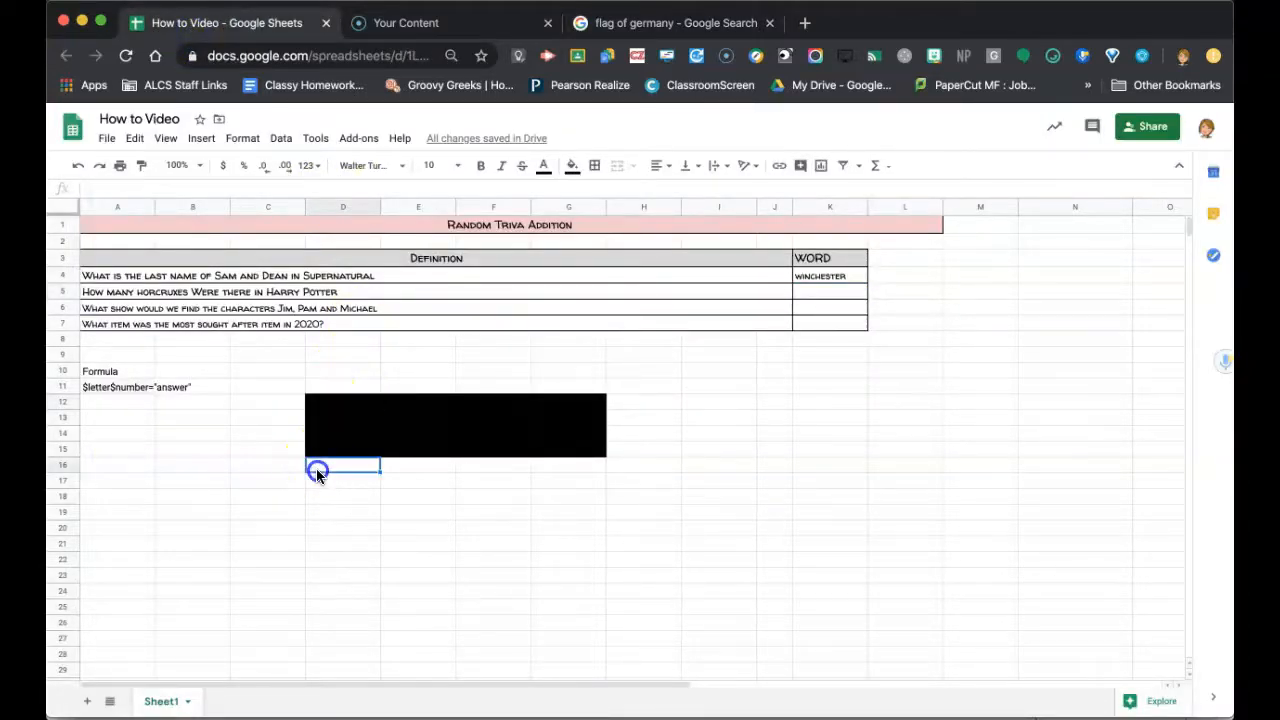
drag(322, 470, 578, 513)
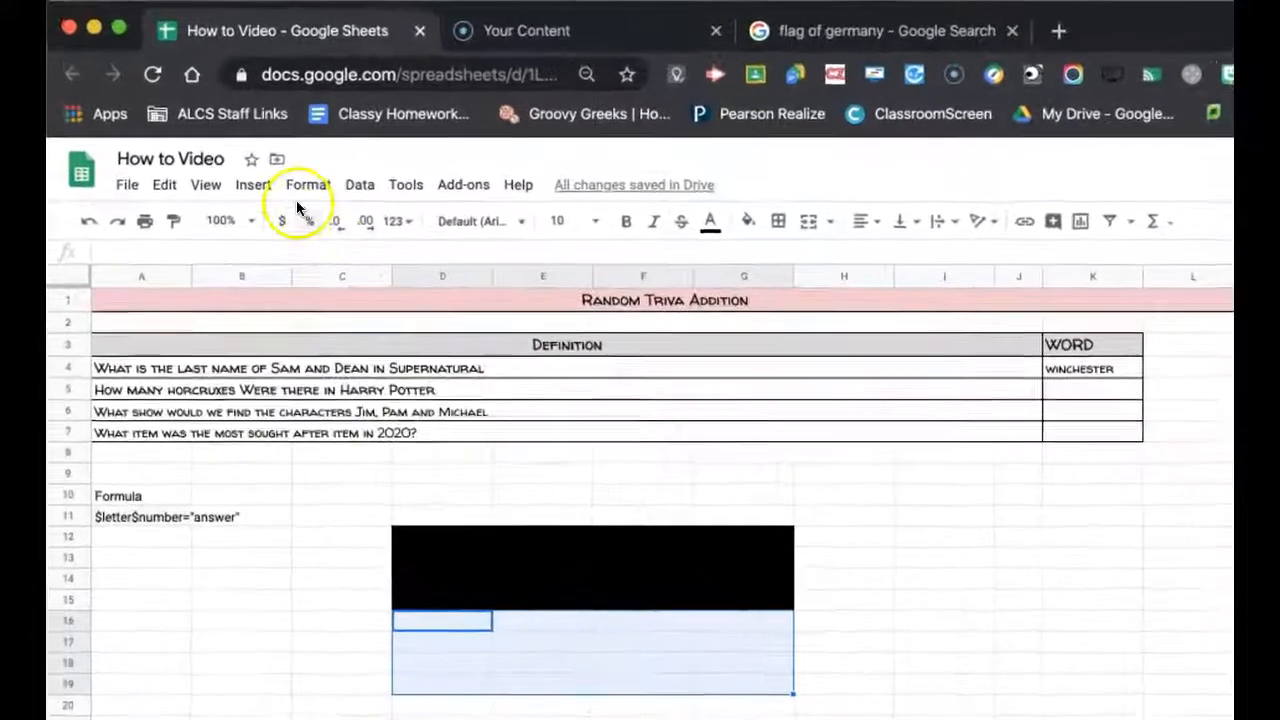
click(267, 155)
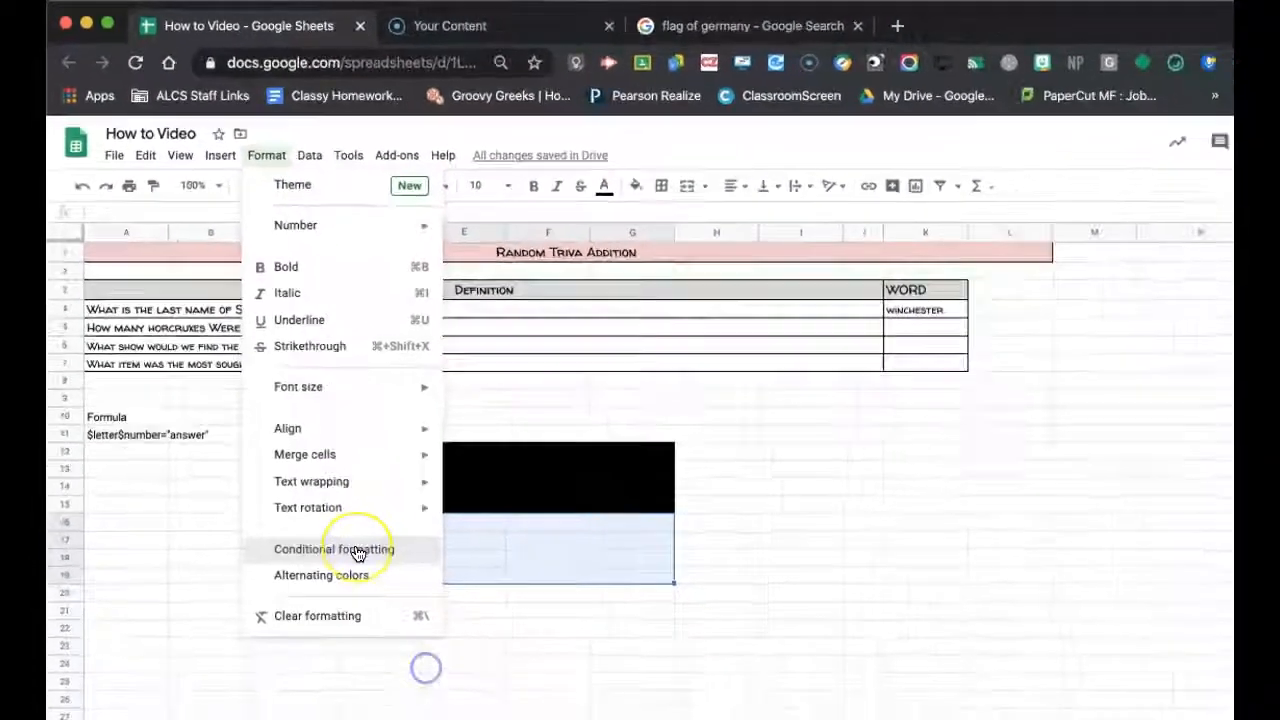
click(430, 679)
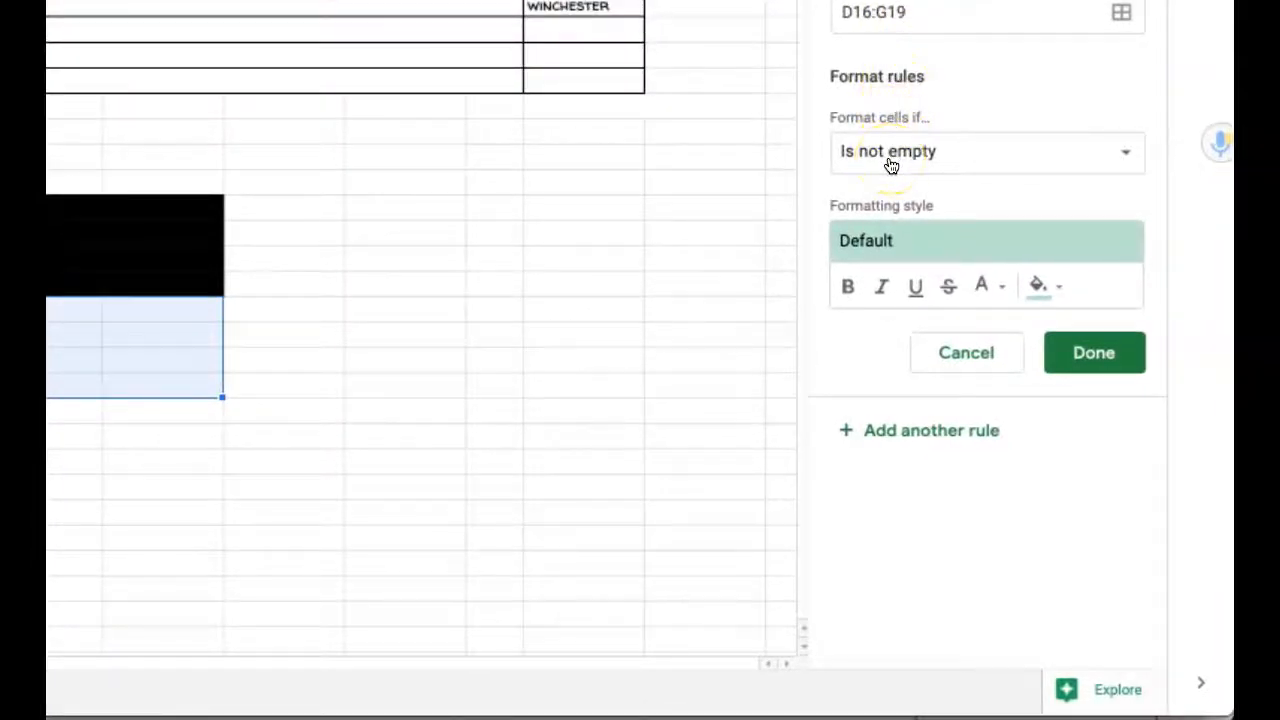
click(891, 165)
scroll(900, 330, down, 3)
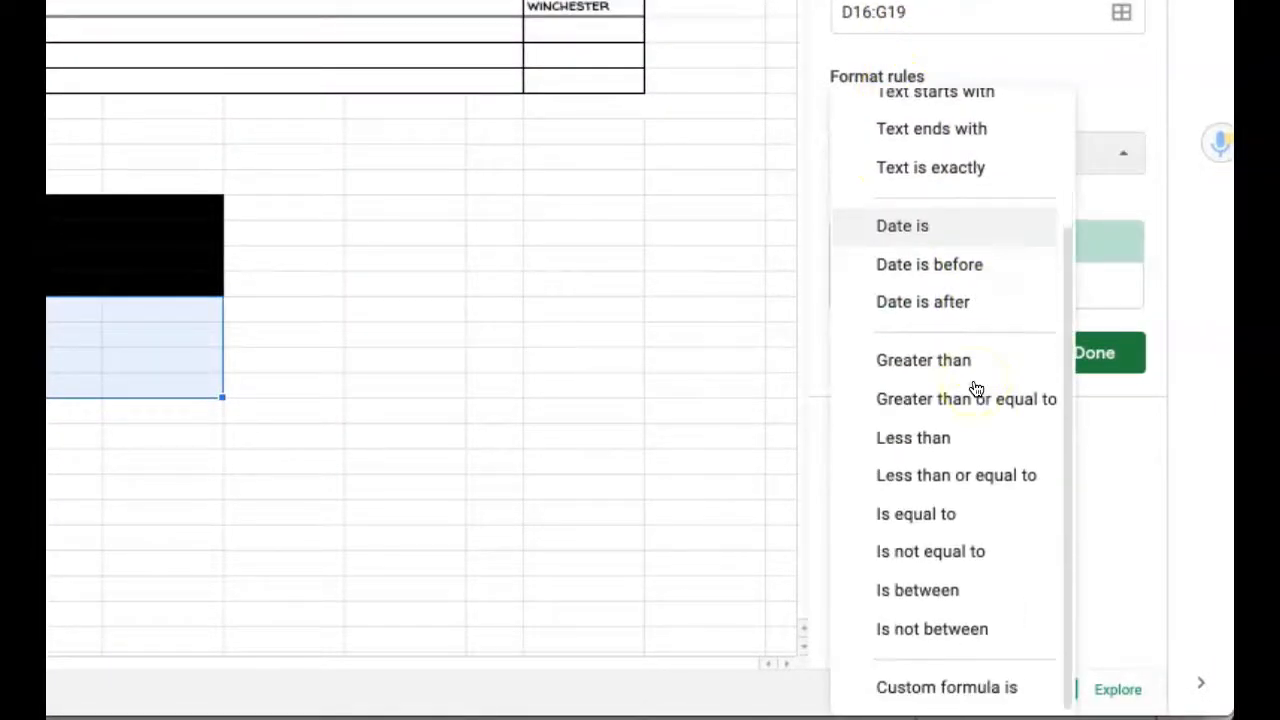
click(946, 687)
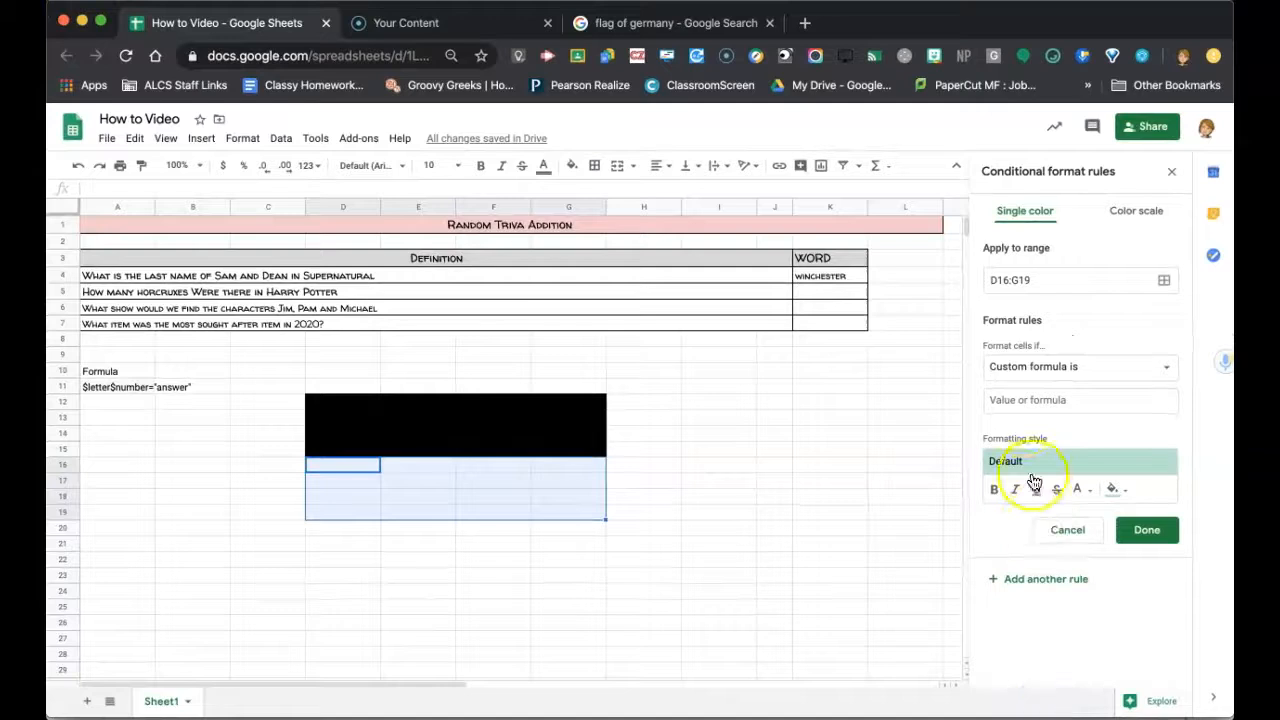
- Set the rule's custom formula to =$k$5="7"
click(1014, 400)
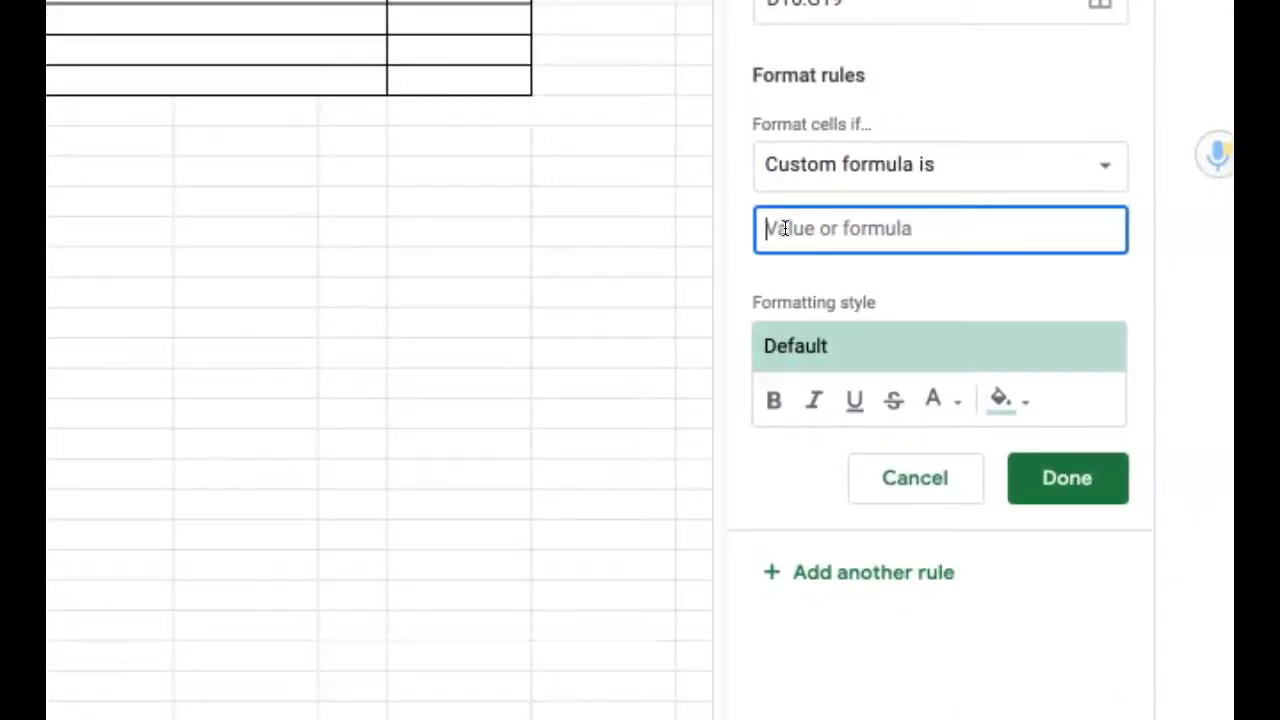
text(=)
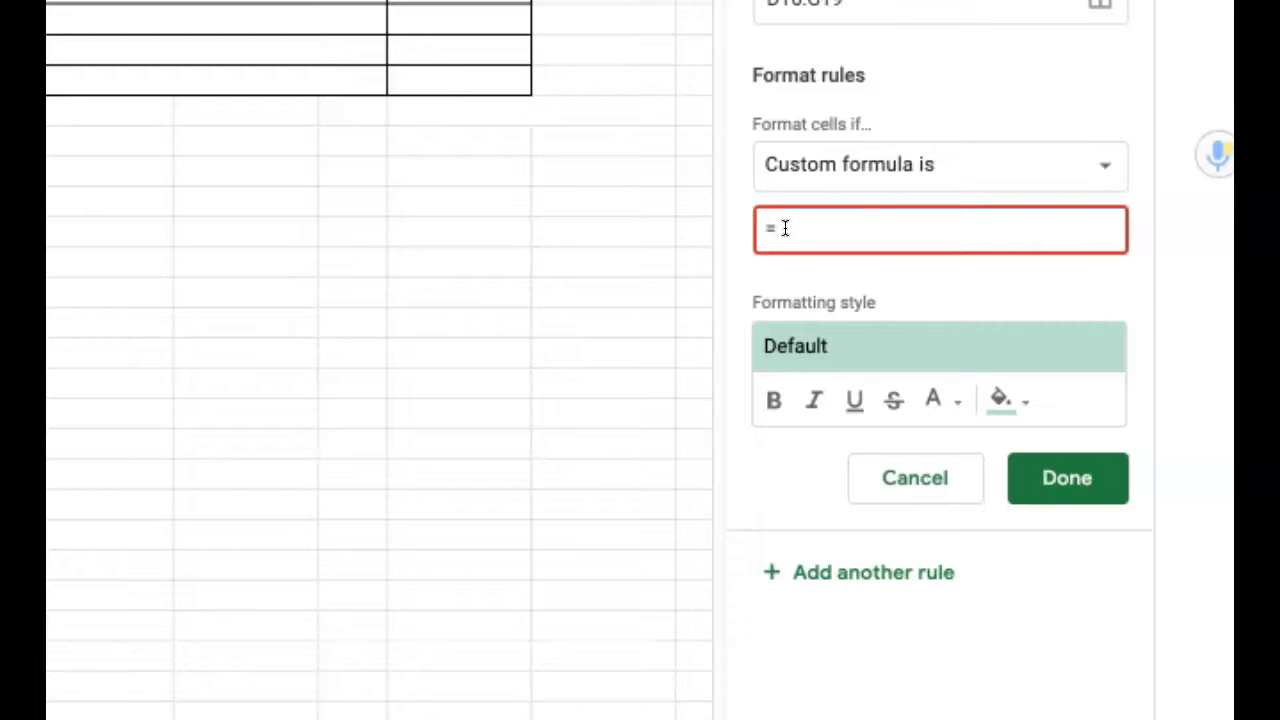
text($)
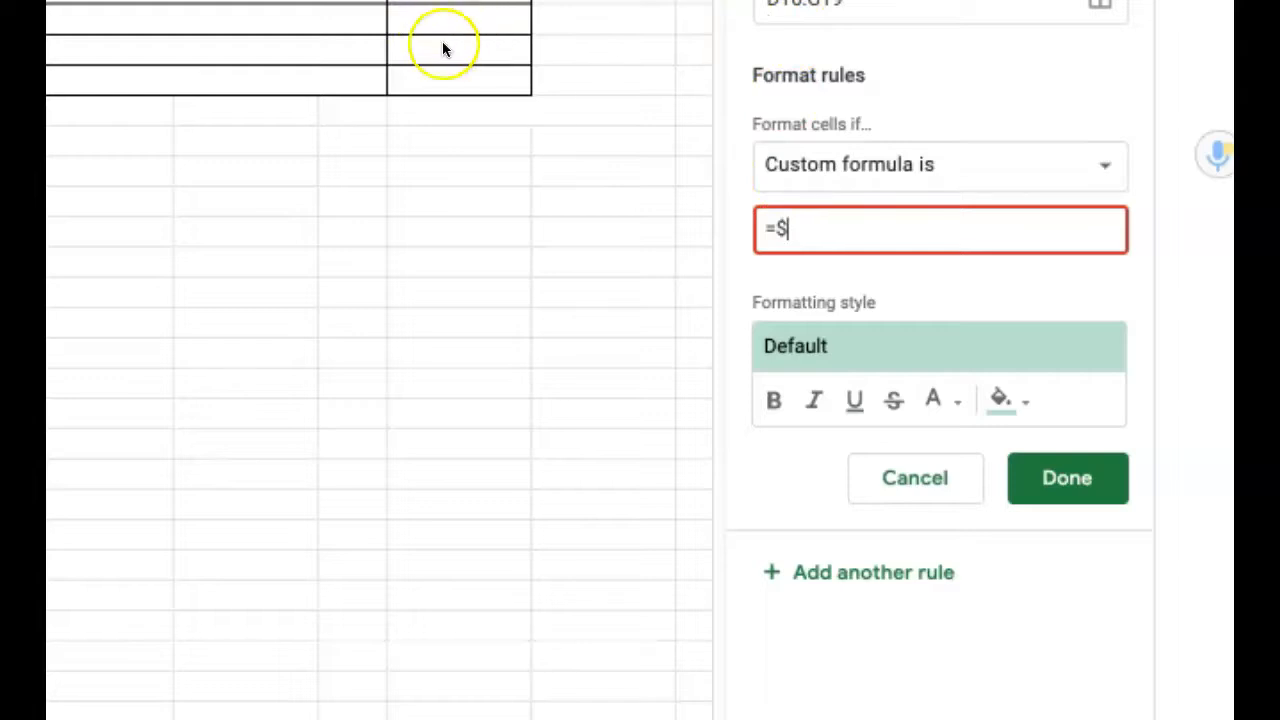
text(k$)
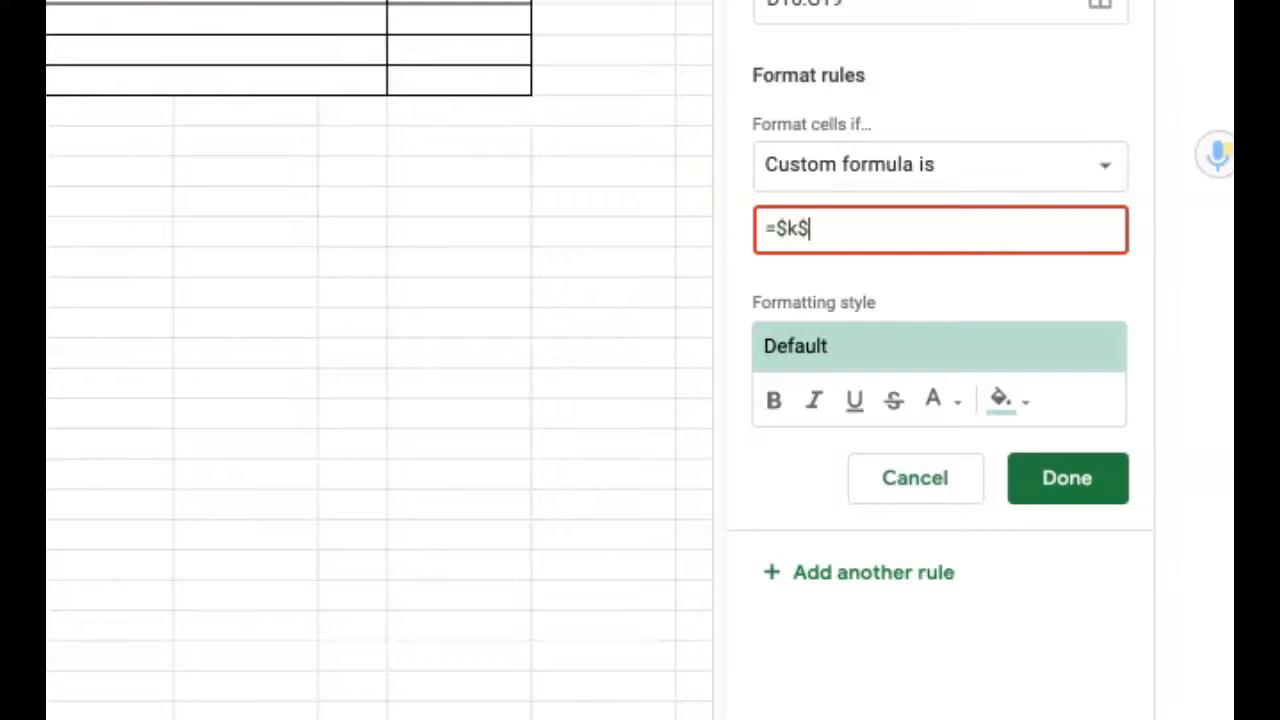
text(5=)
text(7")
click(1025, 402)
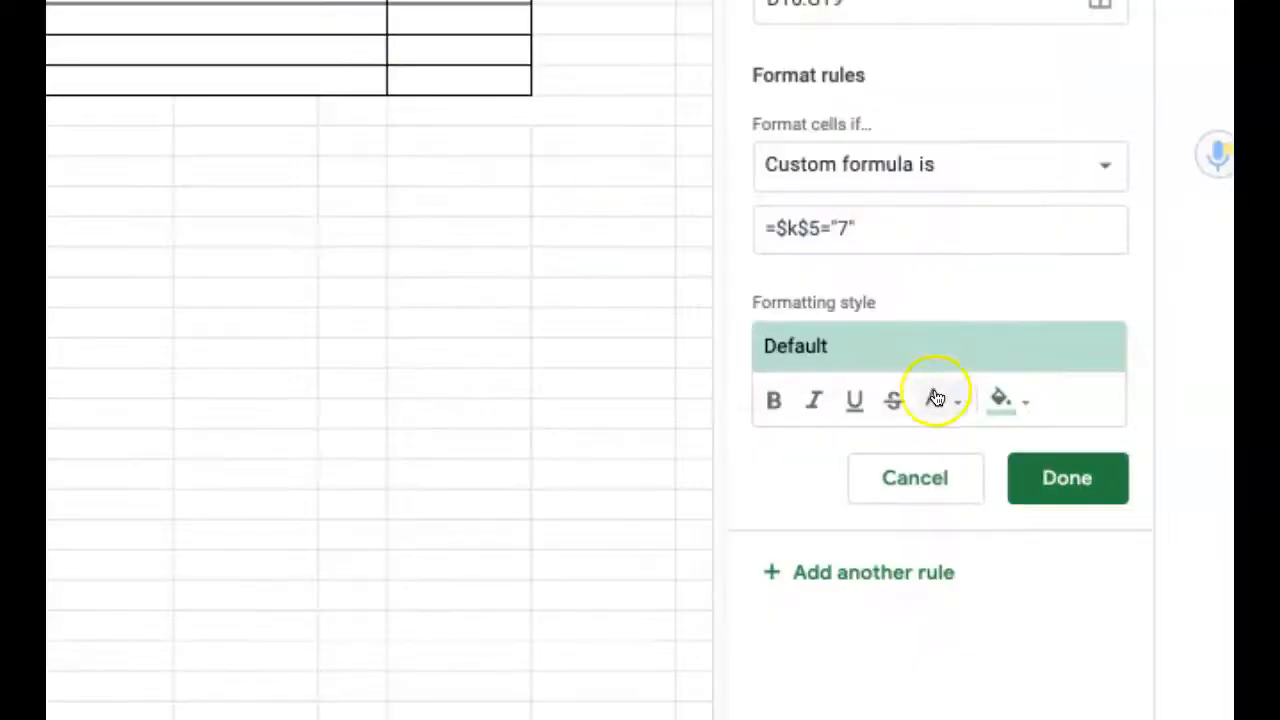
click(1010, 400)
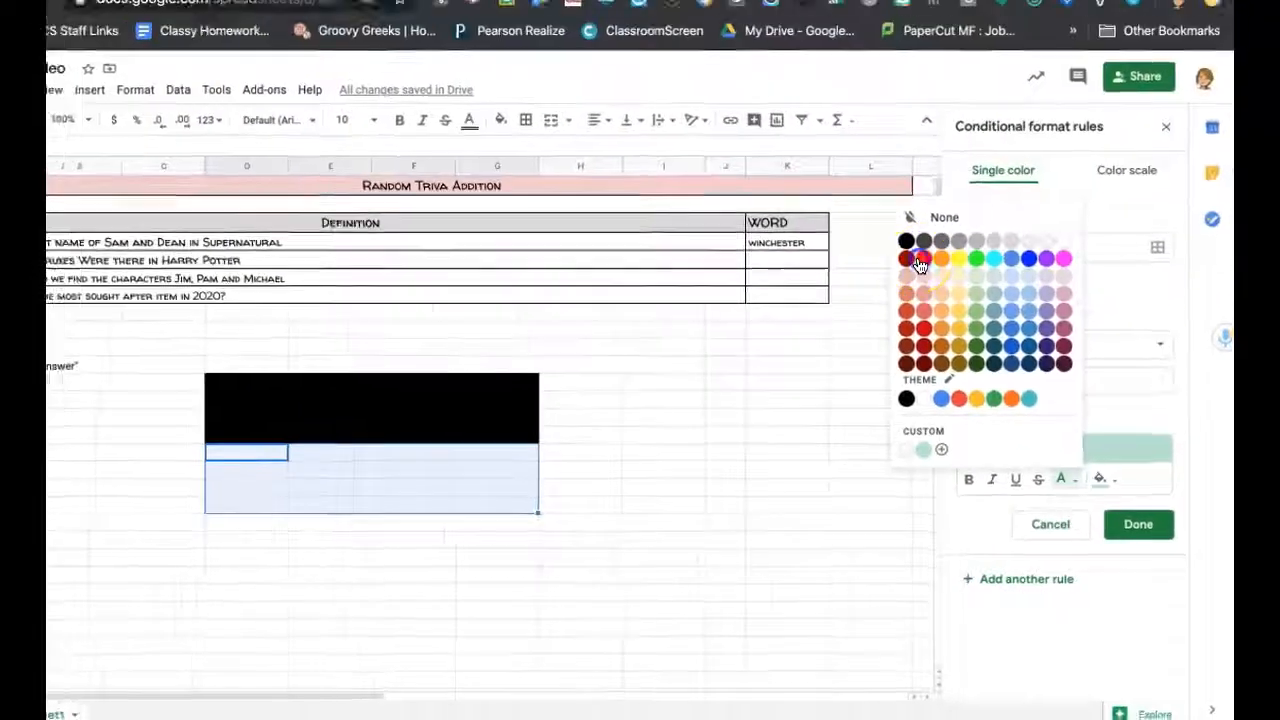
click(838, 168)
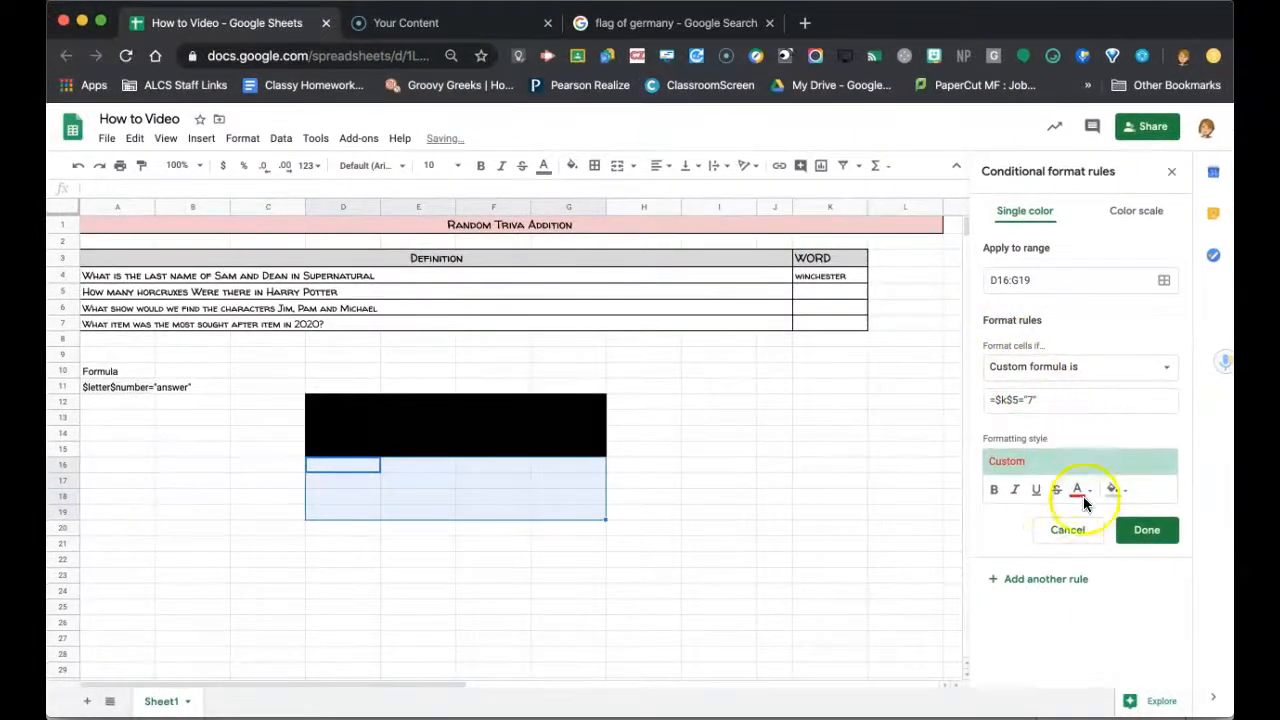
- Style the rule with black text and a red fill, and save it
click(1081, 491)
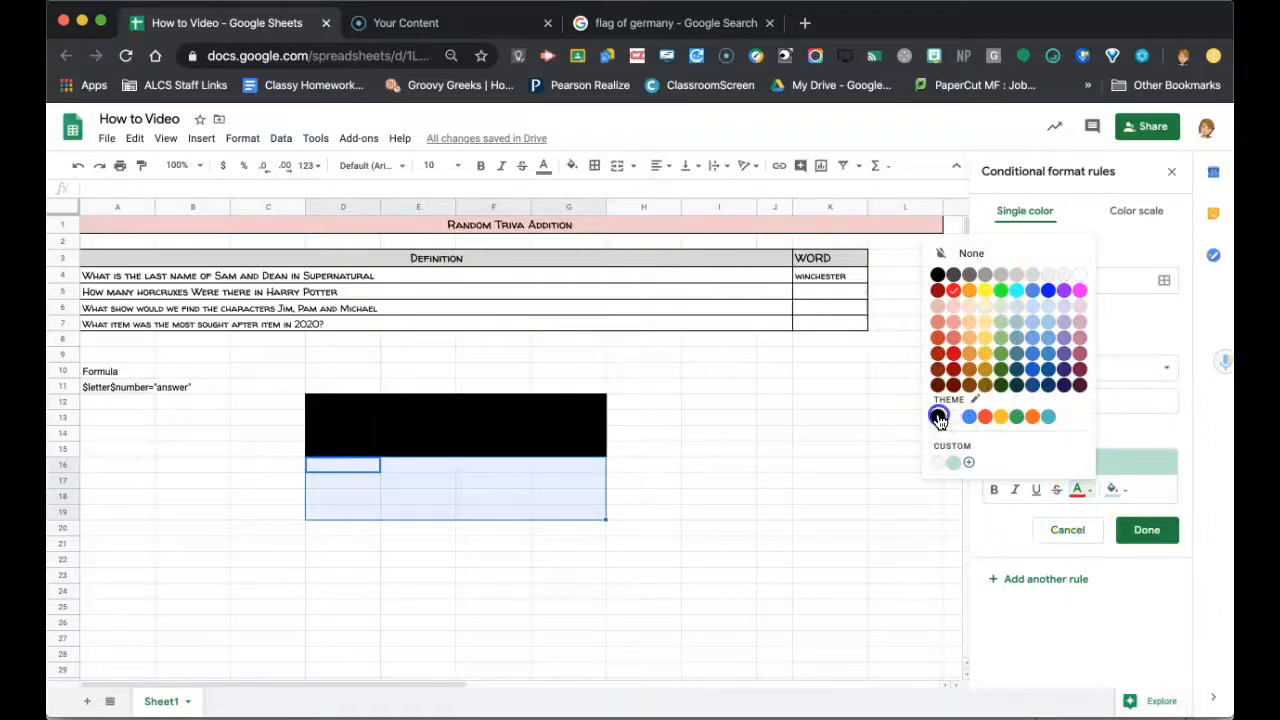
click(938, 417)
click(1115, 489)
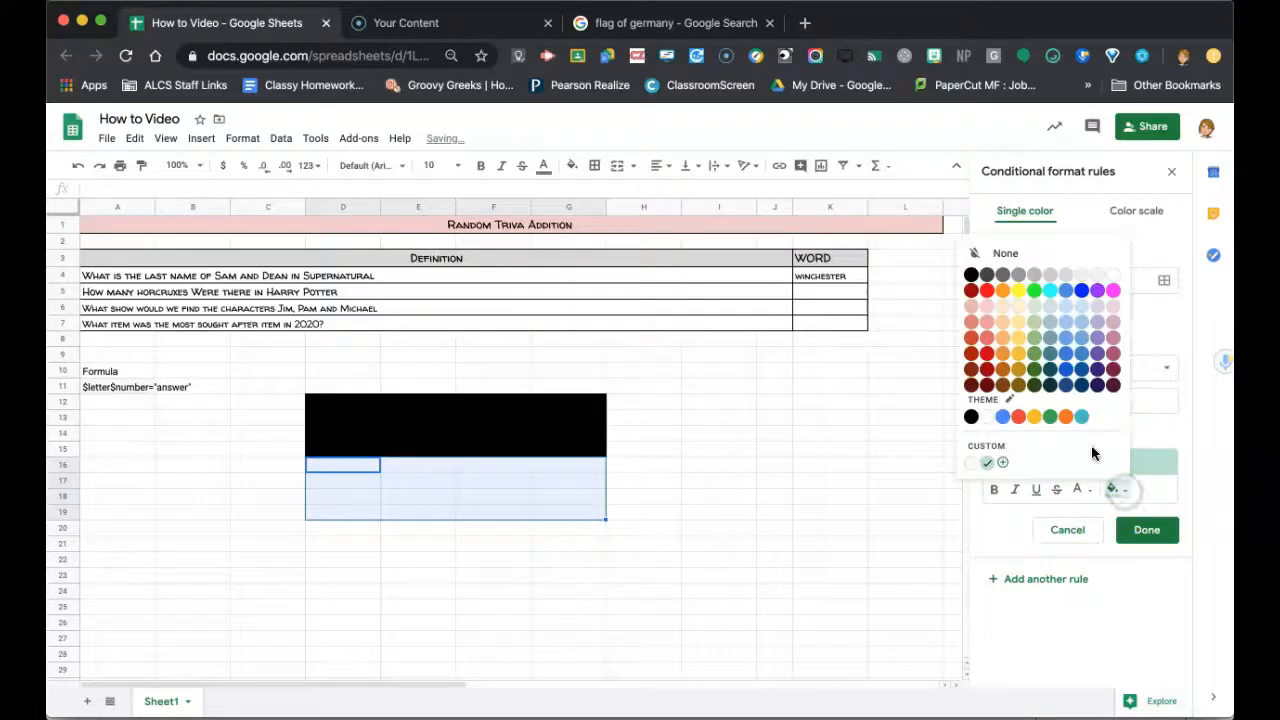
click(987, 290)
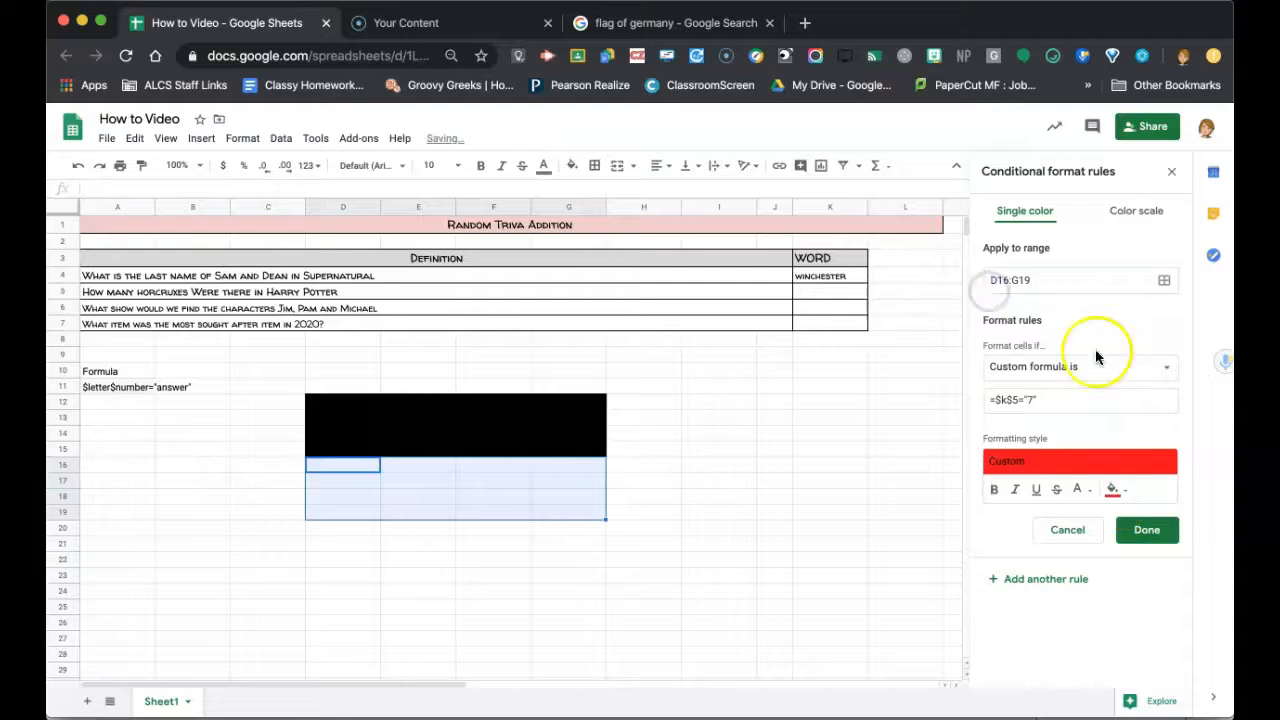
click(1146, 530)
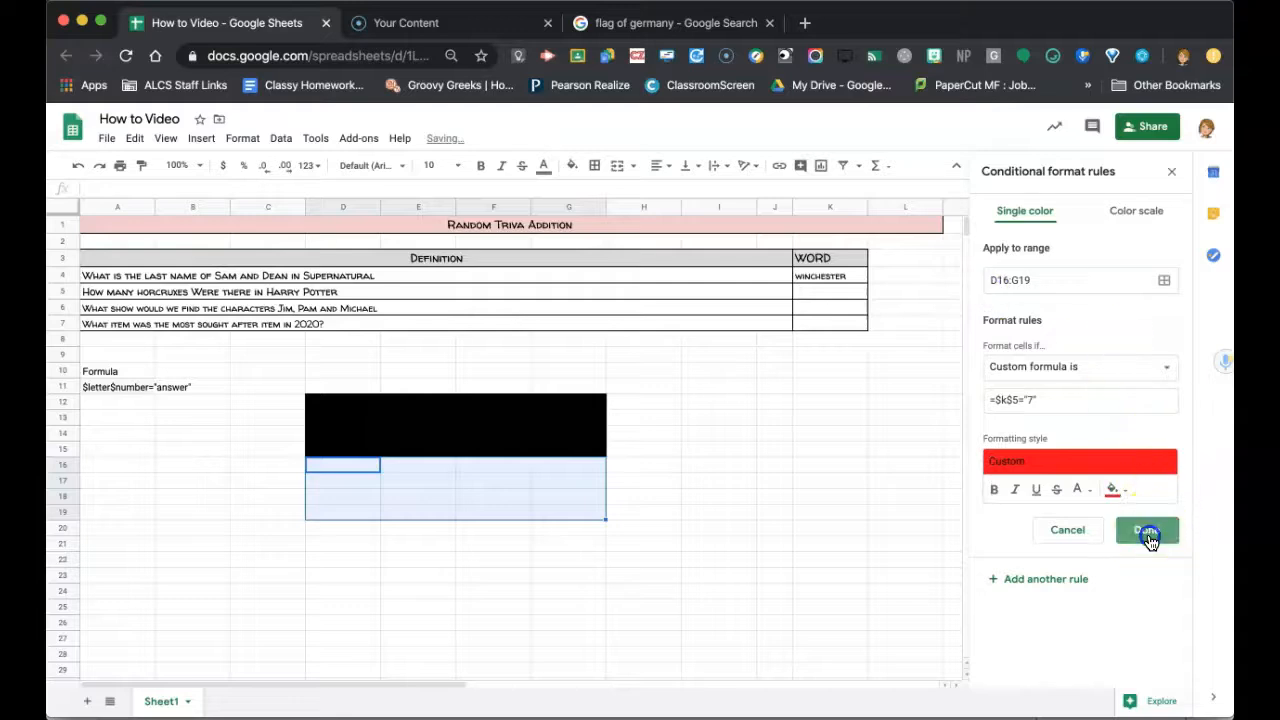
- Enter 7 as the horcrux answer in cell K5 to trigger the formatting rule
click(758, 514)
click(830, 289)
text(7)
key(Return)
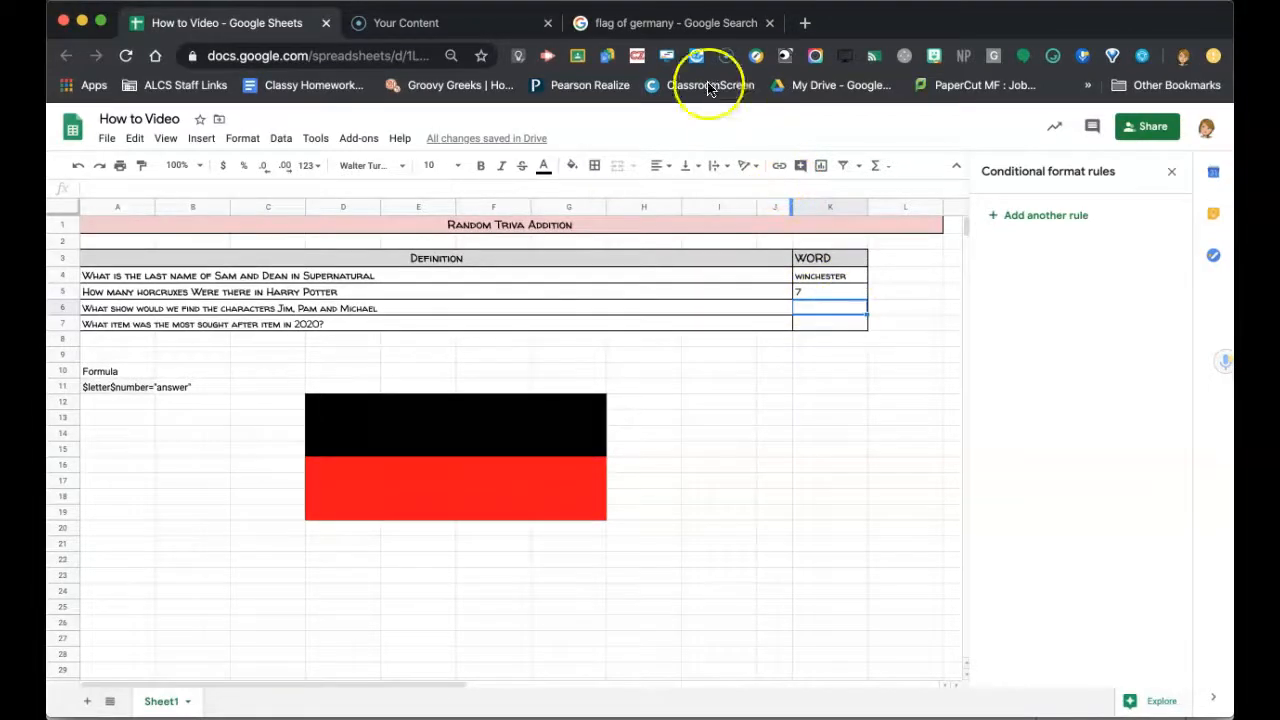
- Check the German flag reference image, and start a conditional formatting rule for D20:G23, below the red band, with the condition "Custom formula is"
click(683, 30)
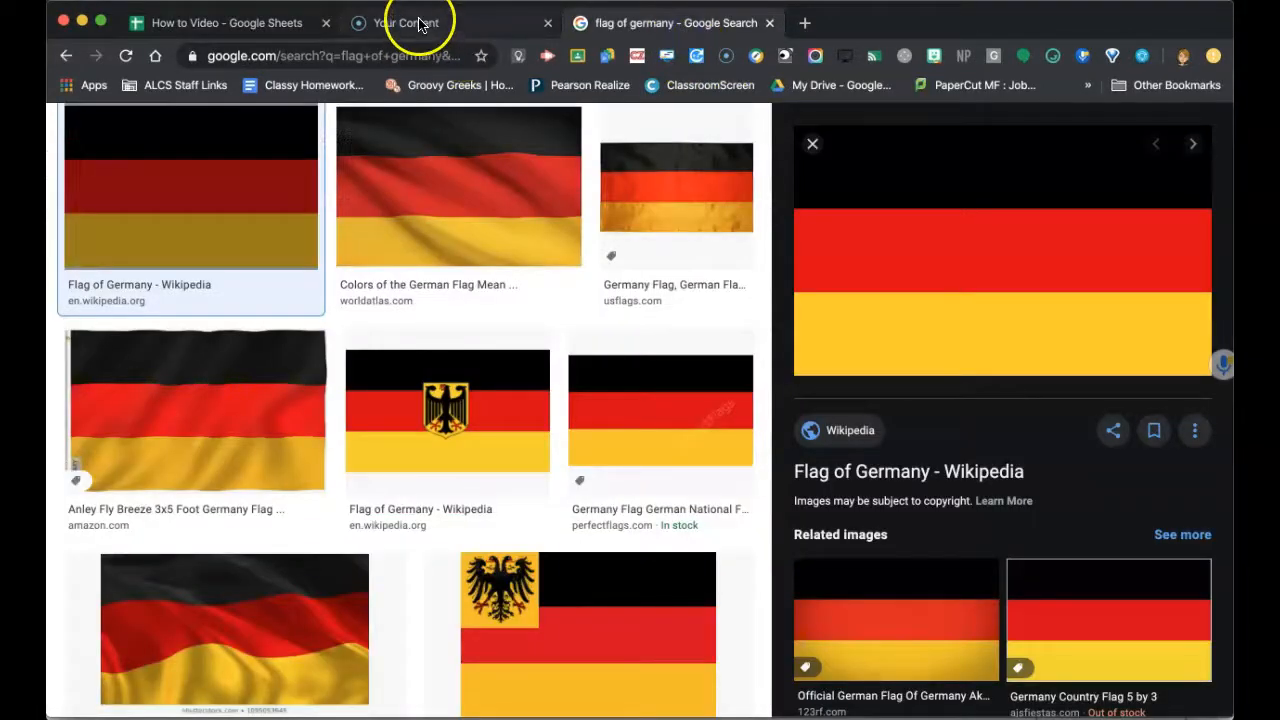
click(285, 28)
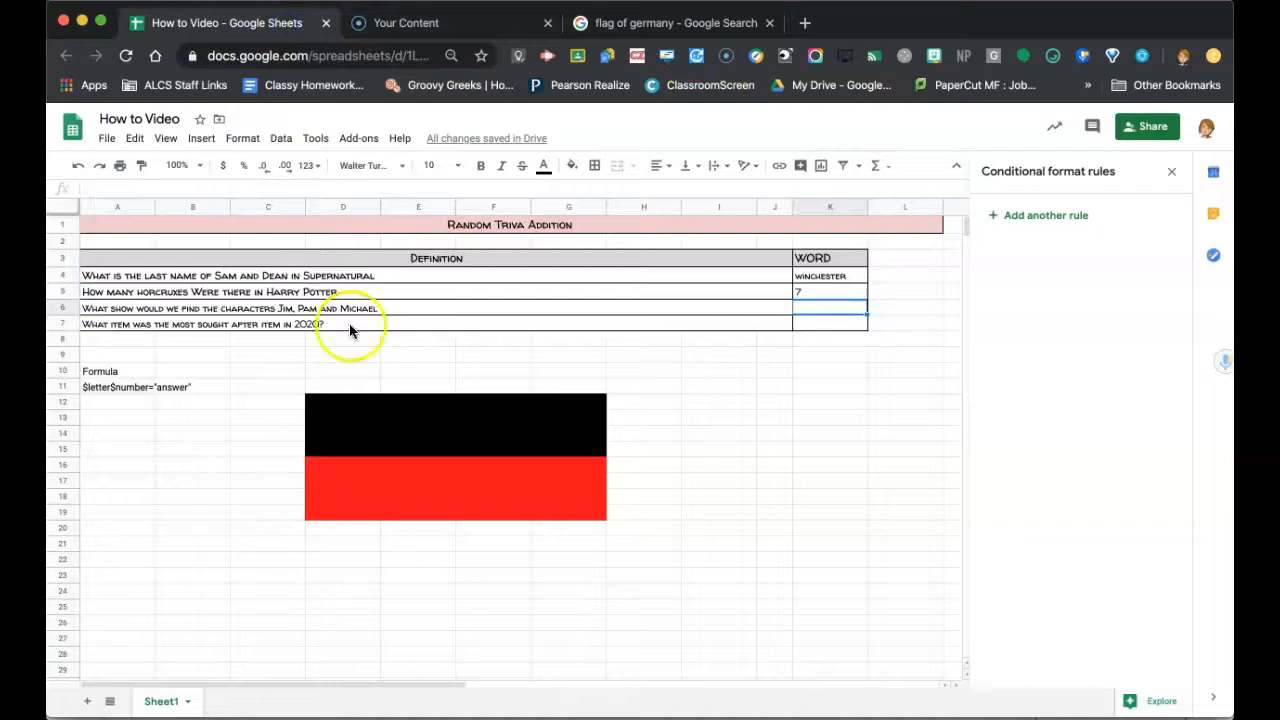
click(325, 530)
drag(323, 543, 580, 574)
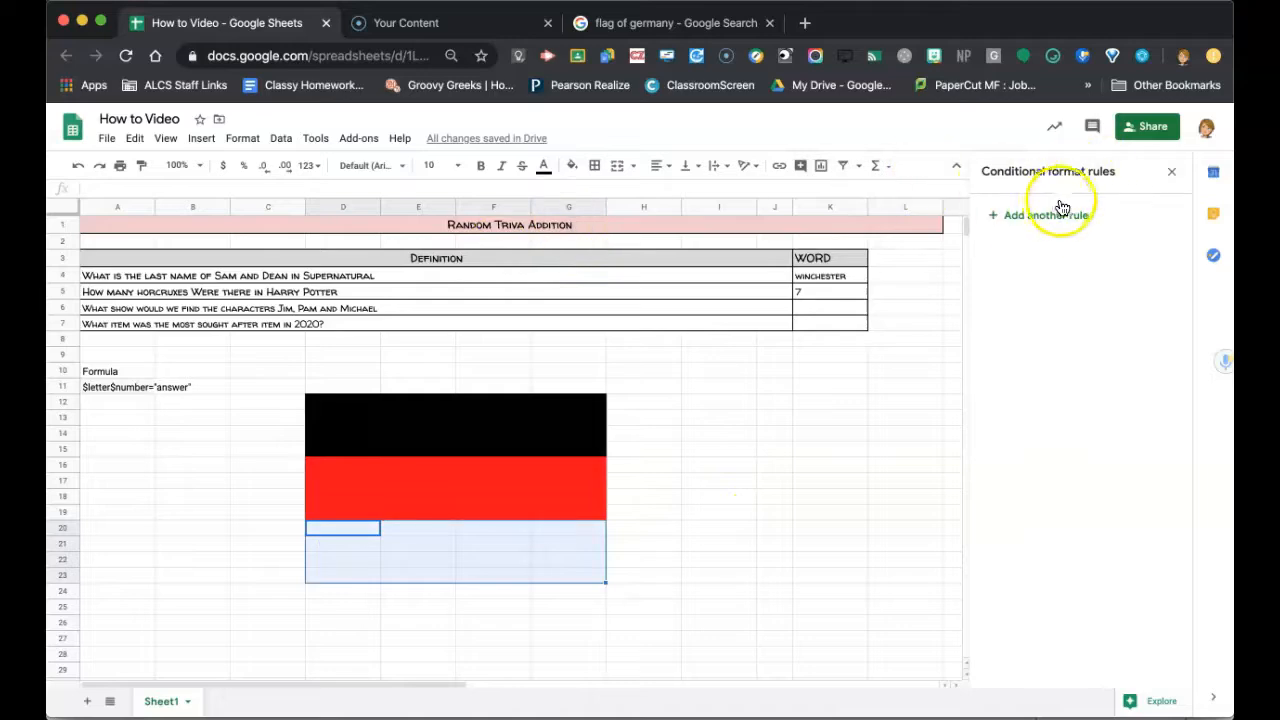
click(1030, 218)
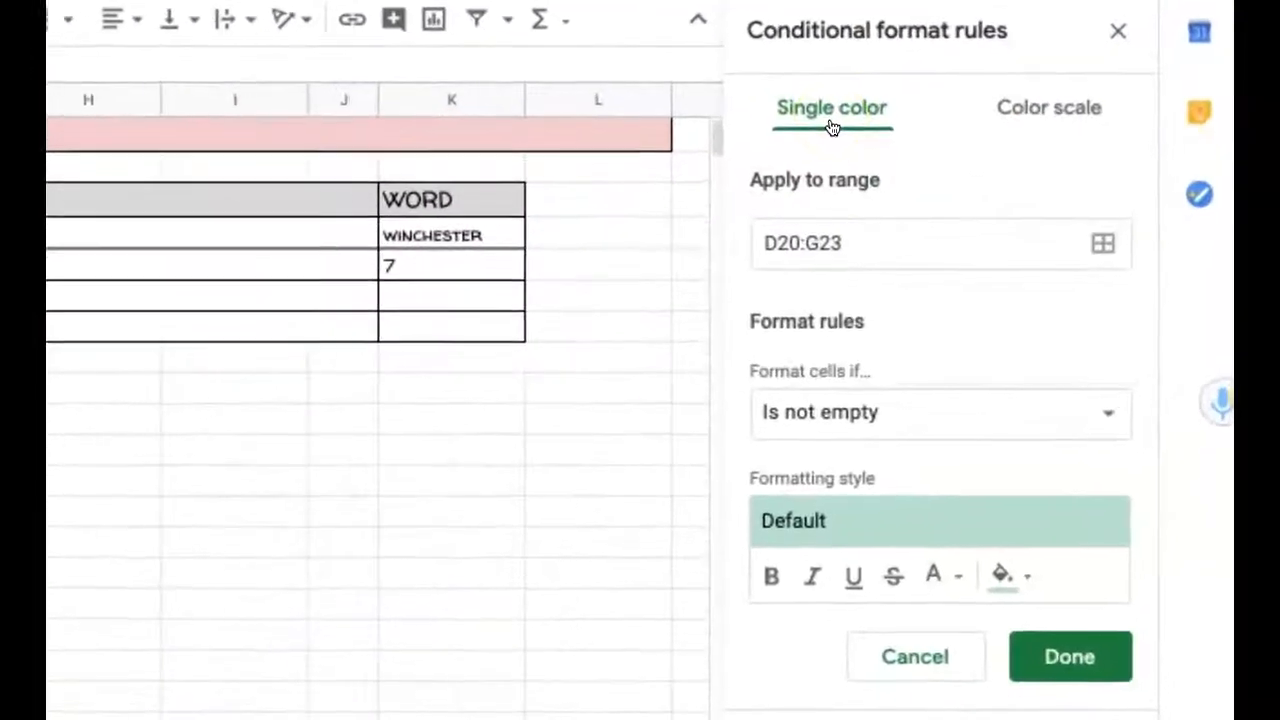
click(830, 418)
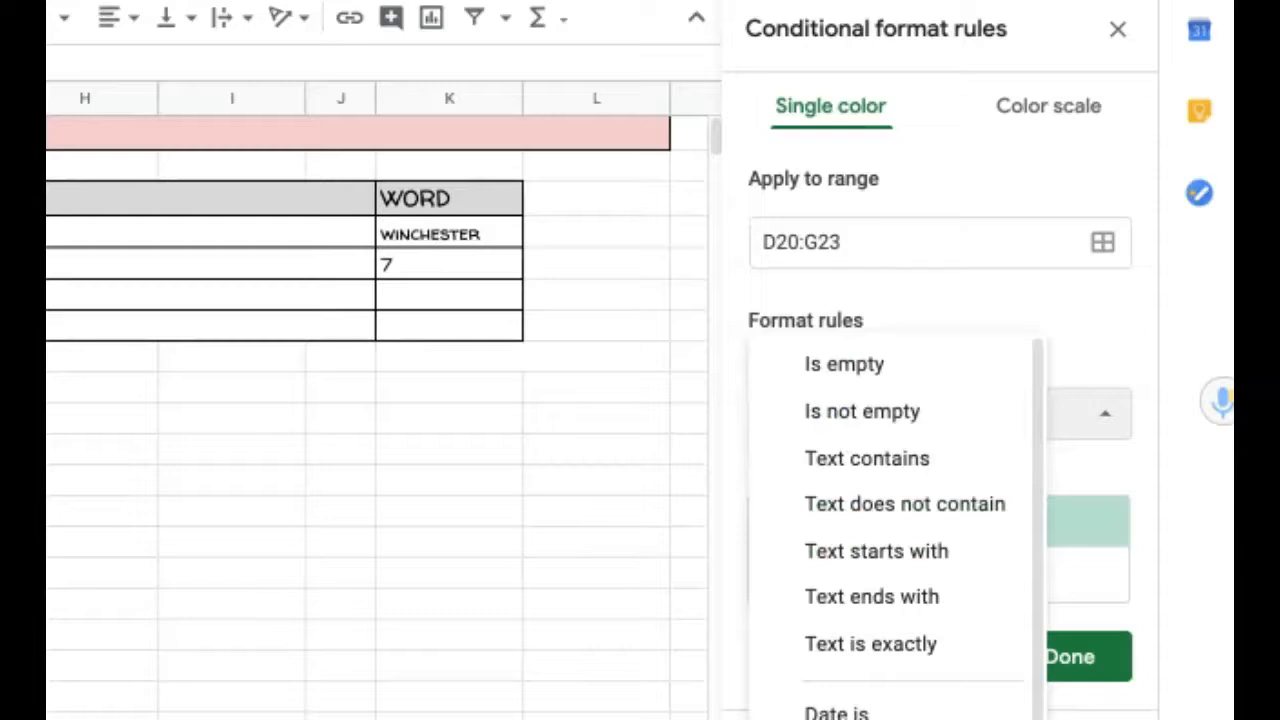
scroll(895, 530, down, 3)
click(870, 700)
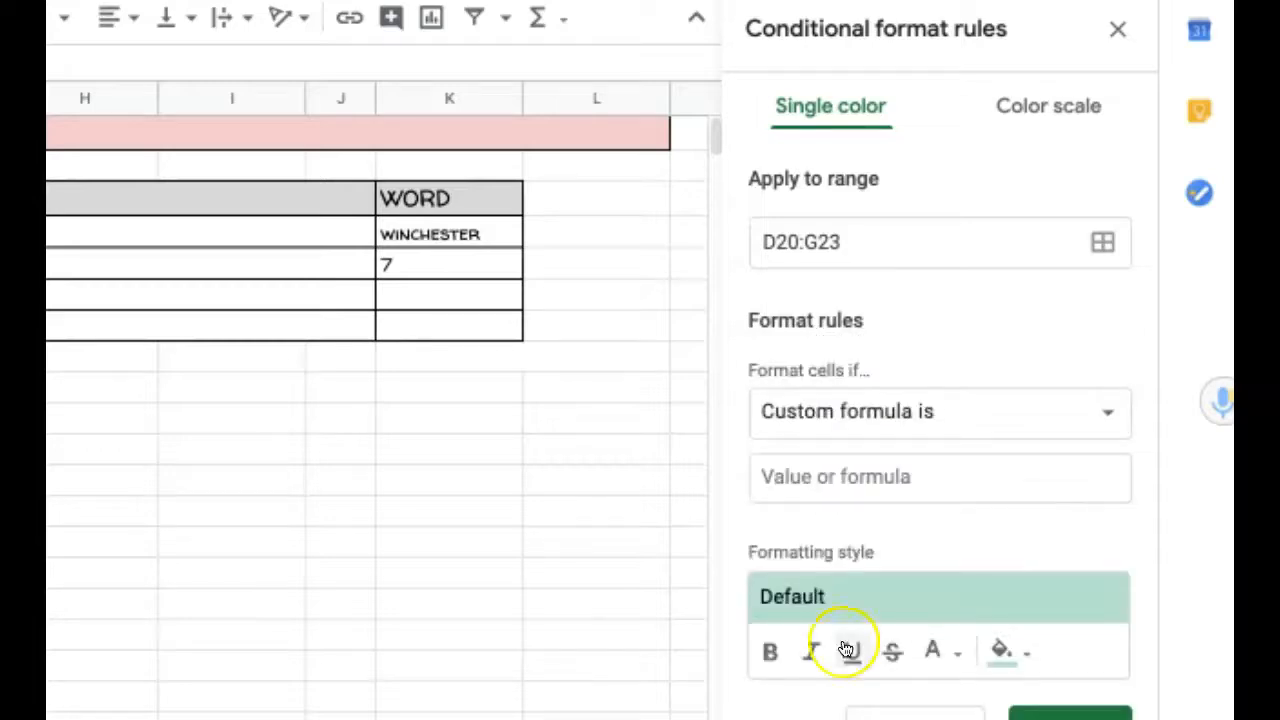
- Set the custom formula of the D20:G23 rule to =$k$6="the office"
click(813, 476)
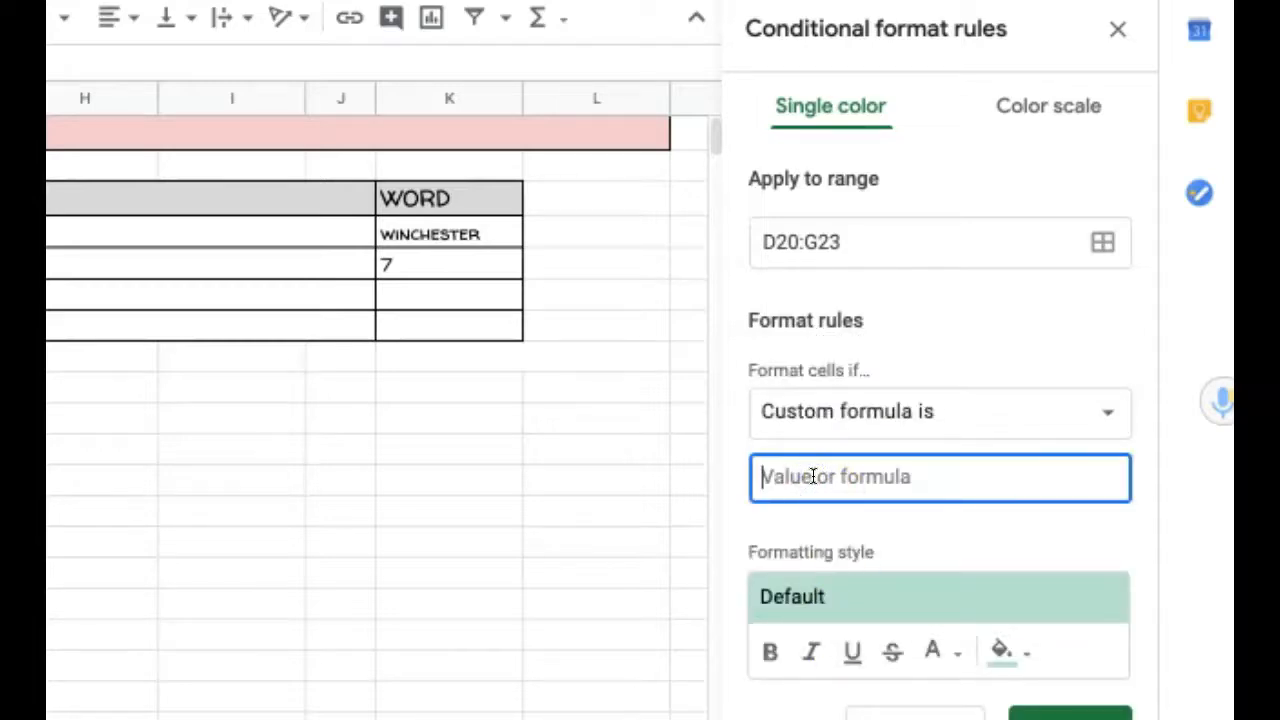
text(=)
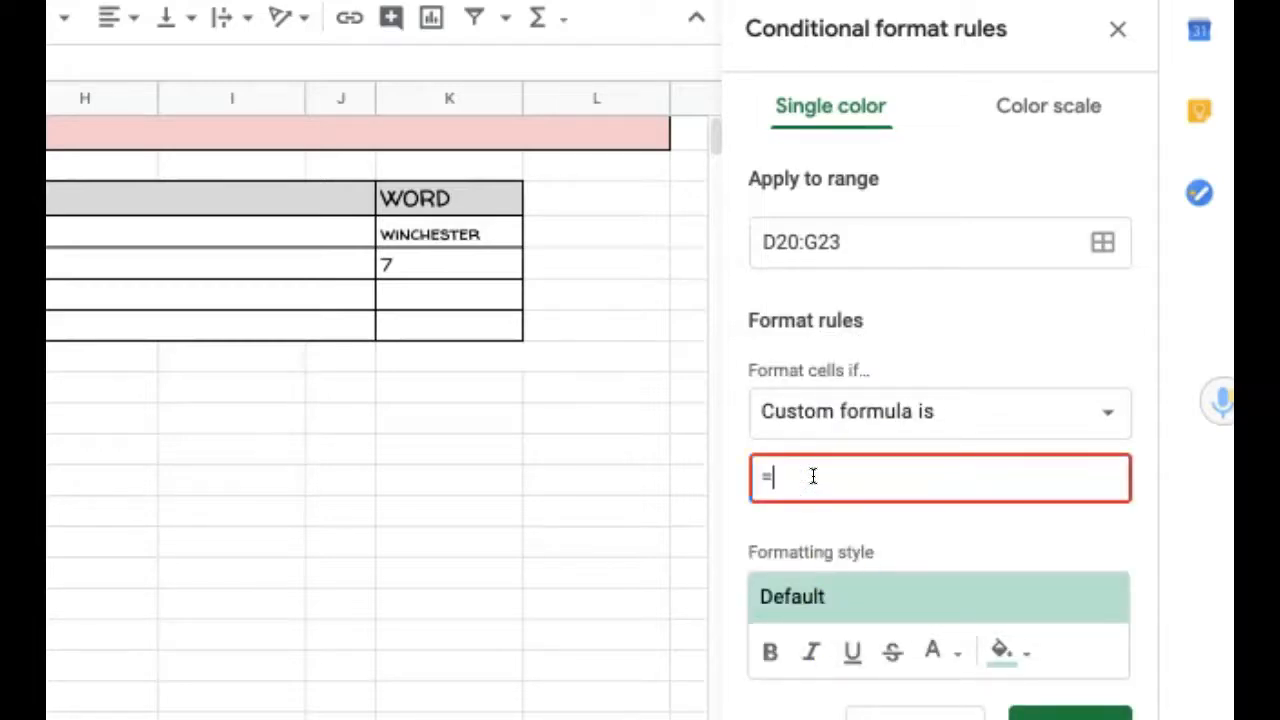
text(k)
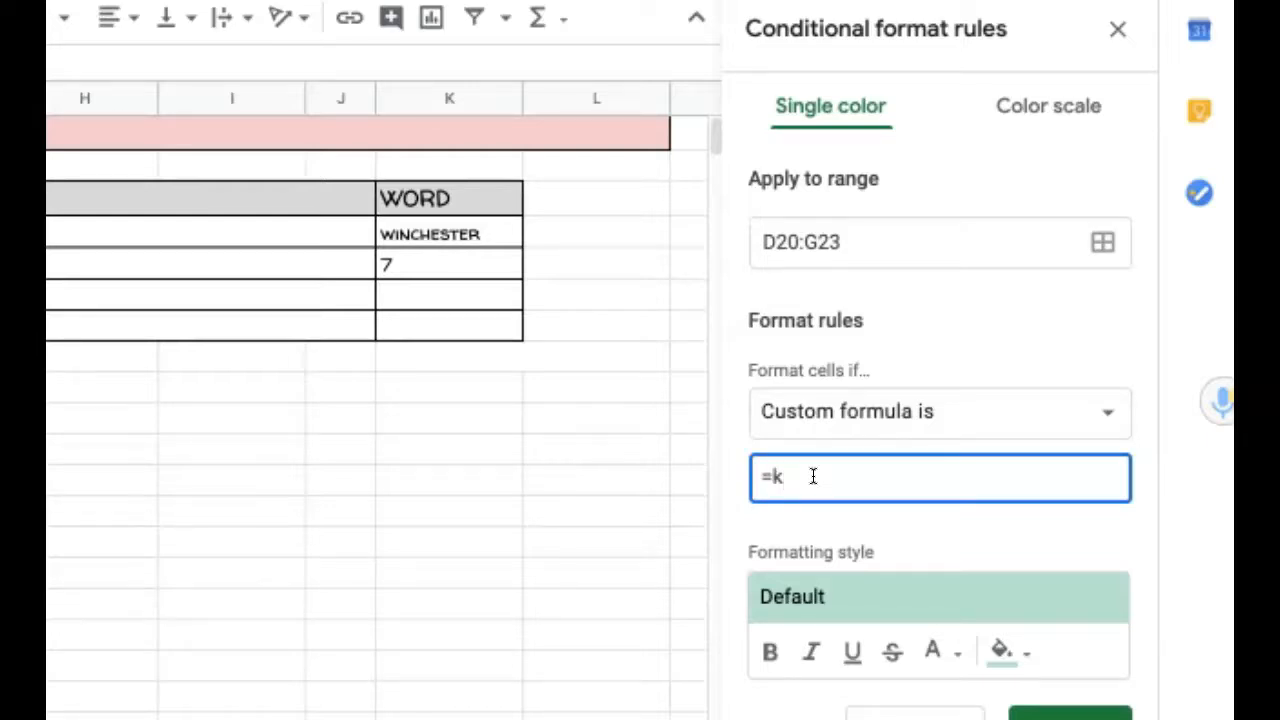
text($6)
click(776, 476)
click(776, 476)
click(938, 500)
text($)
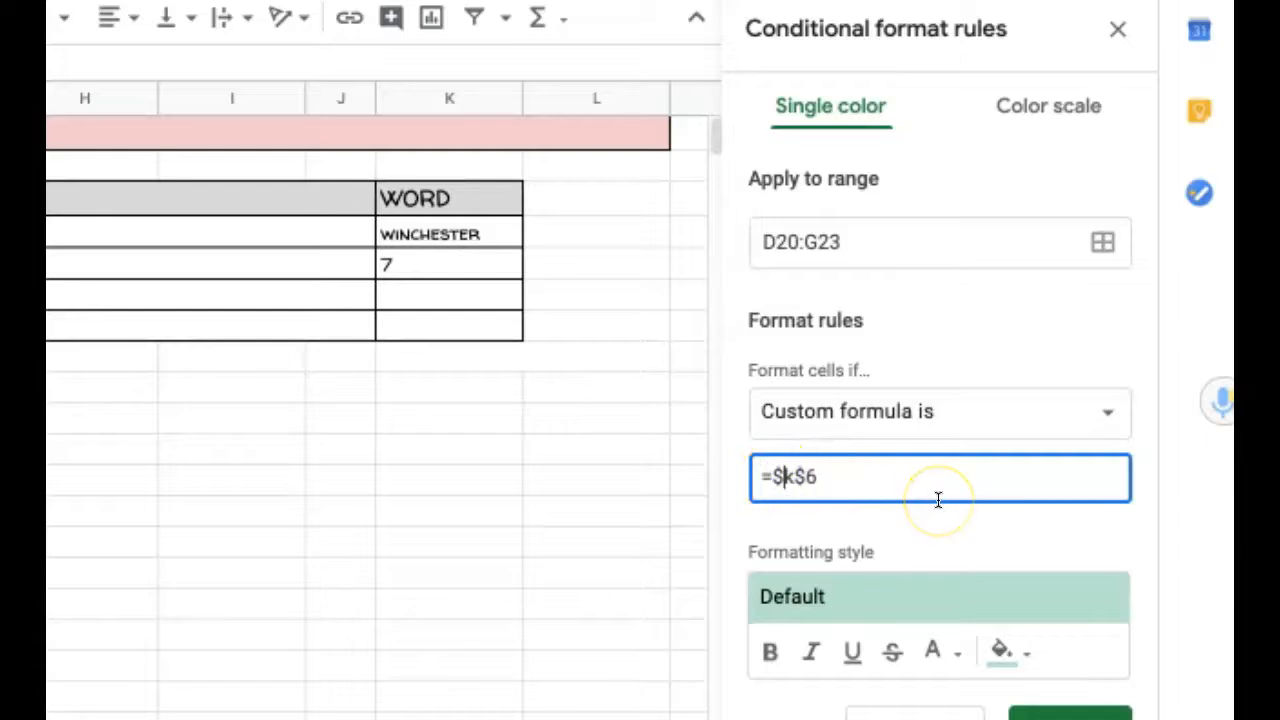
click(823, 480)
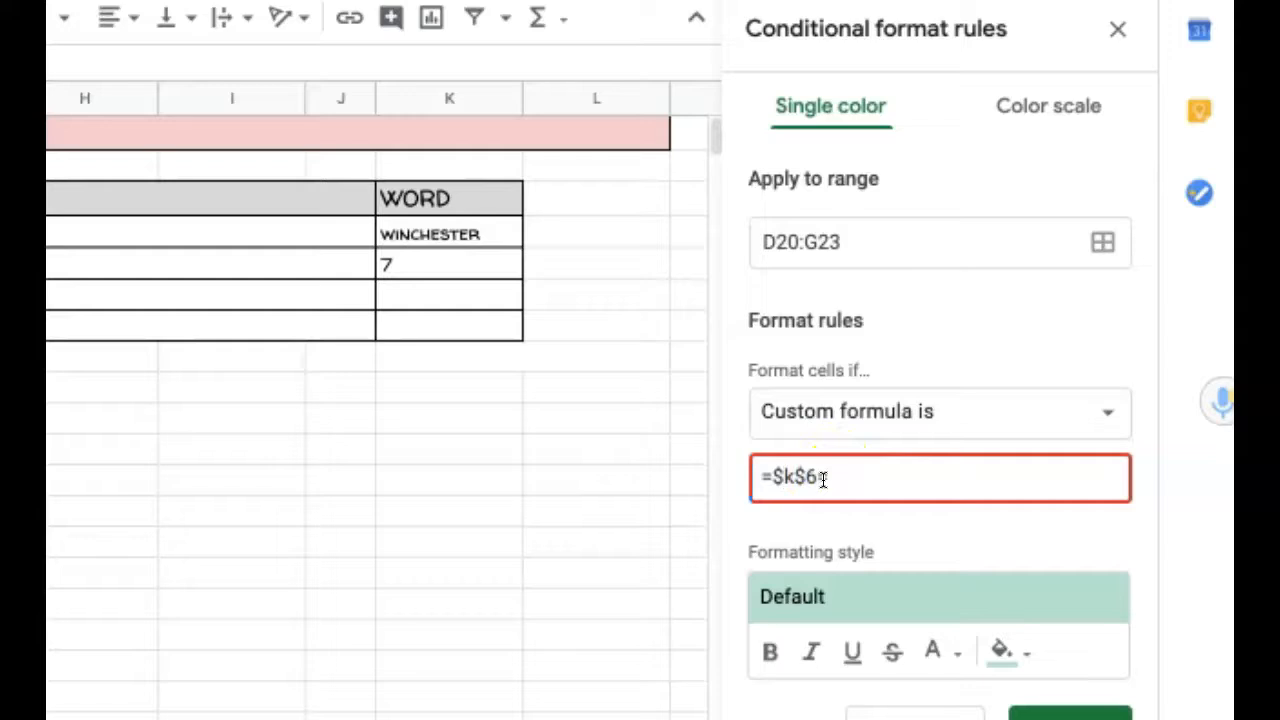
text(")
text(the)
text(office)
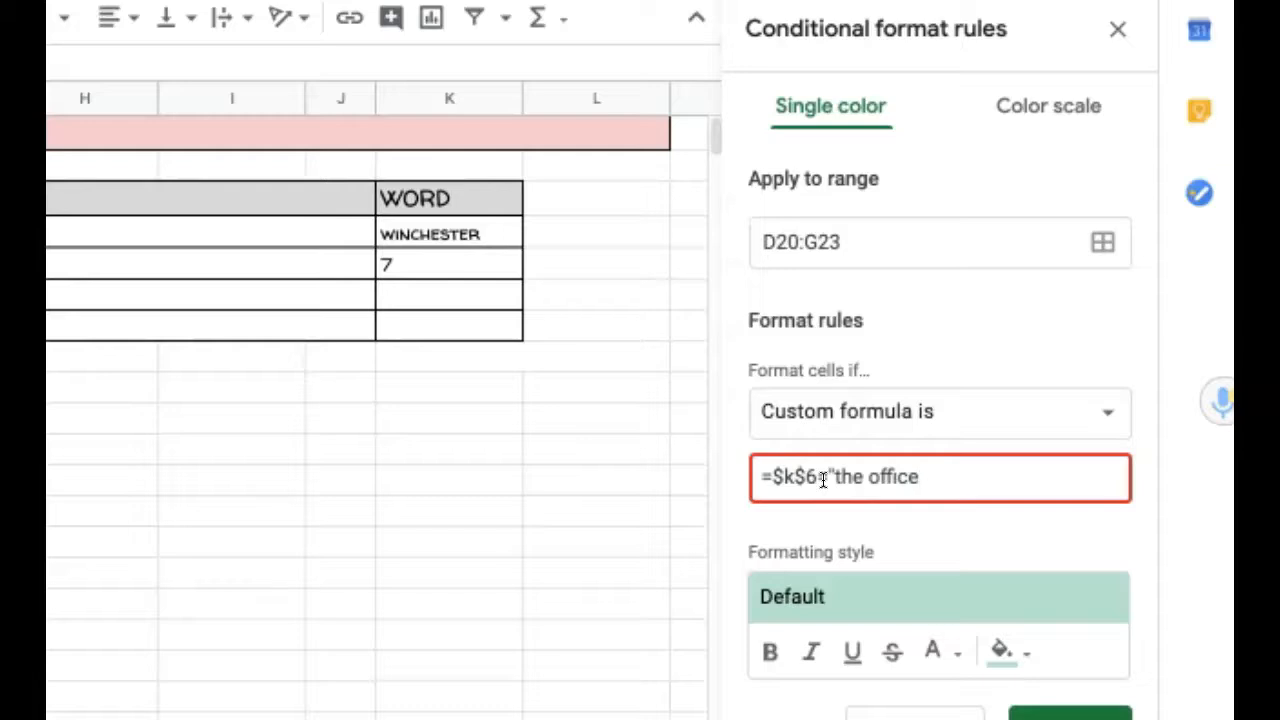
text(")
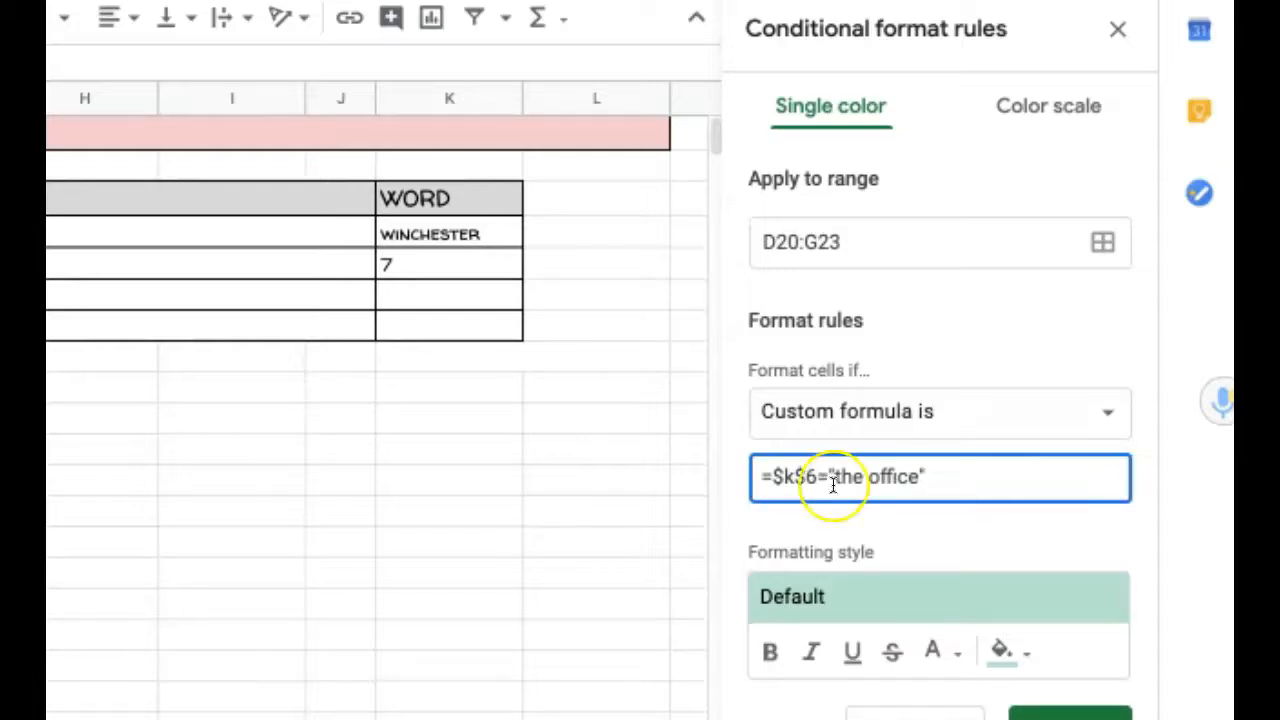
- Give the D20:G23 rule a yellow fill and save it
click(1022, 662)
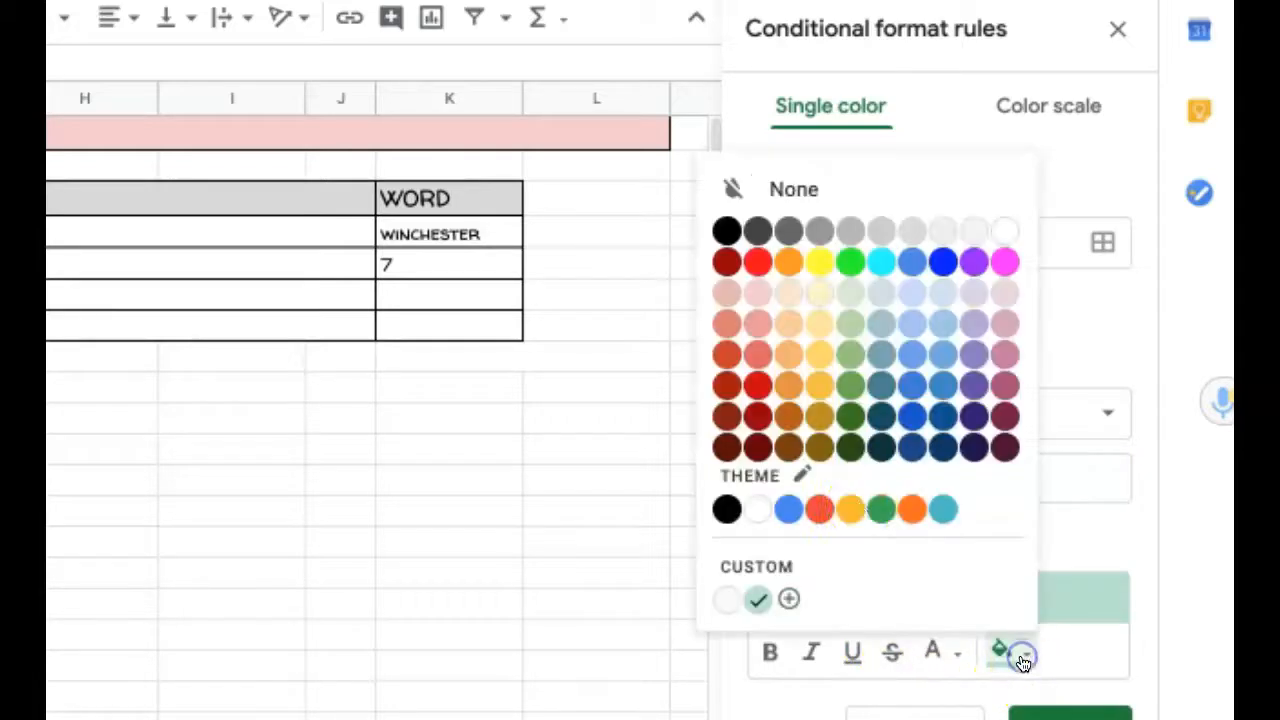
click(822, 264)
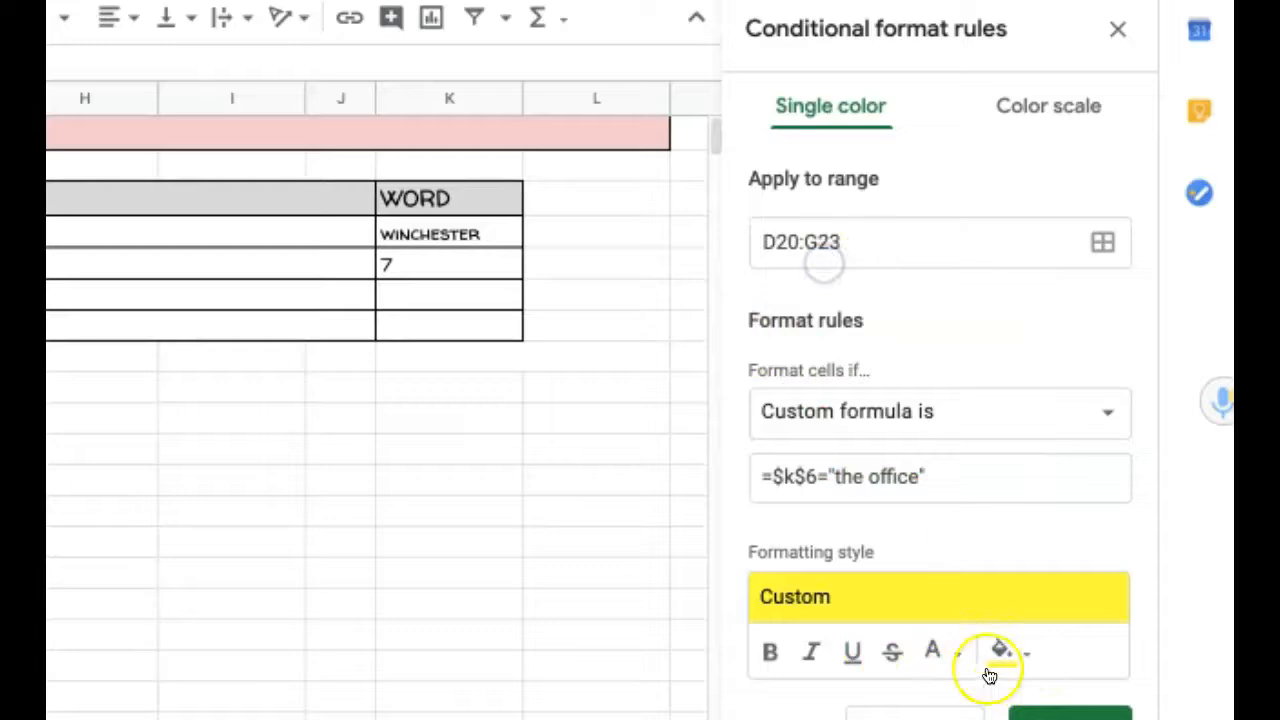
click(1066, 712)
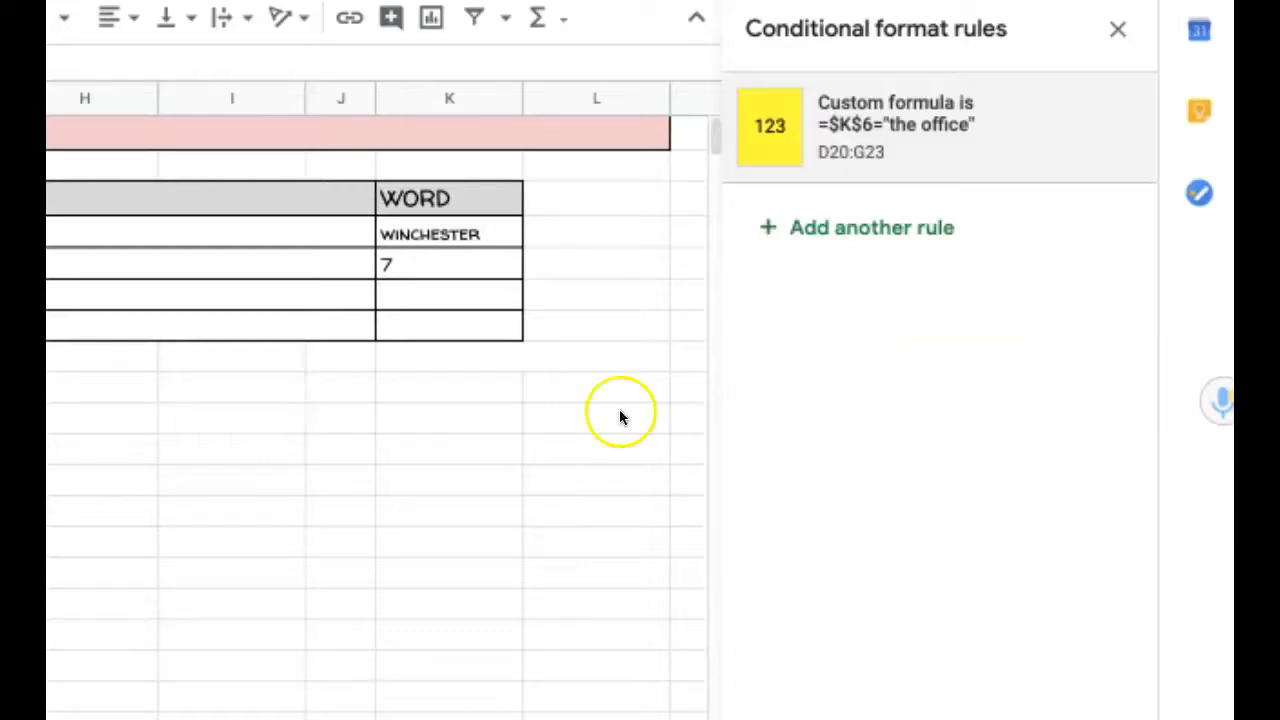
- Enter The Office as the TV show answer in cell K6 to test the yellow band rule
click(476, 292)
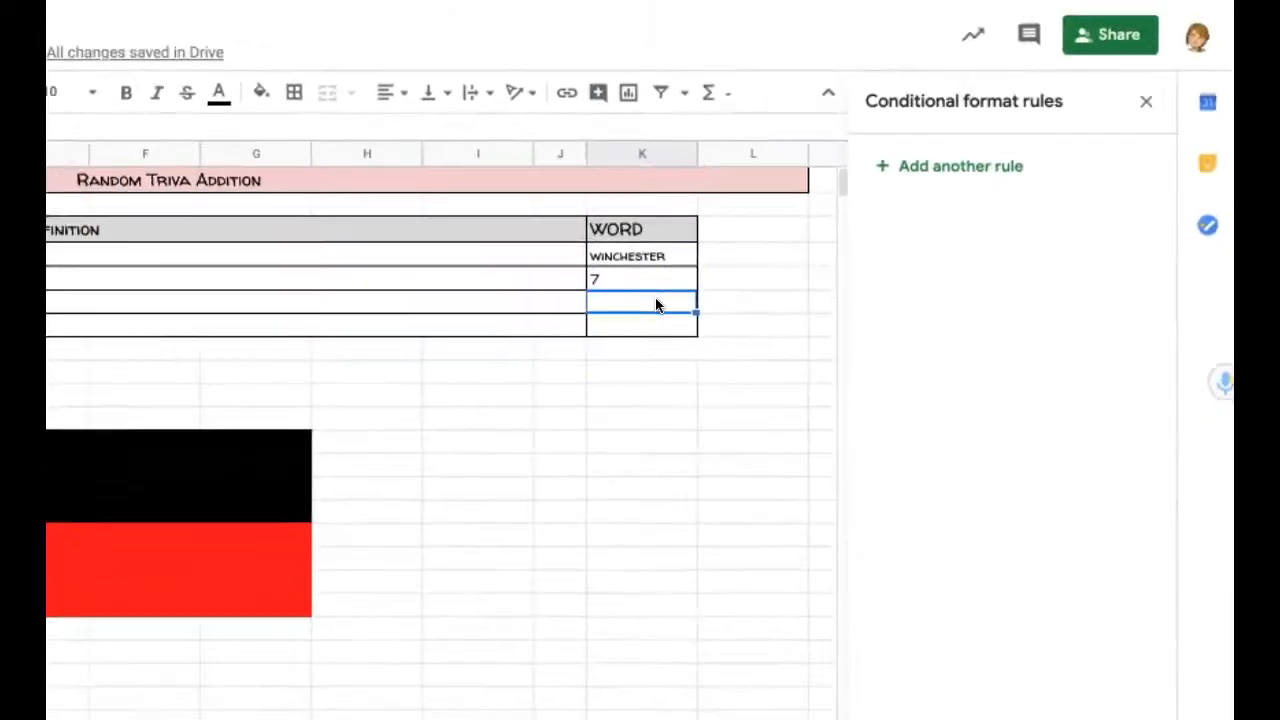
text(The Office)
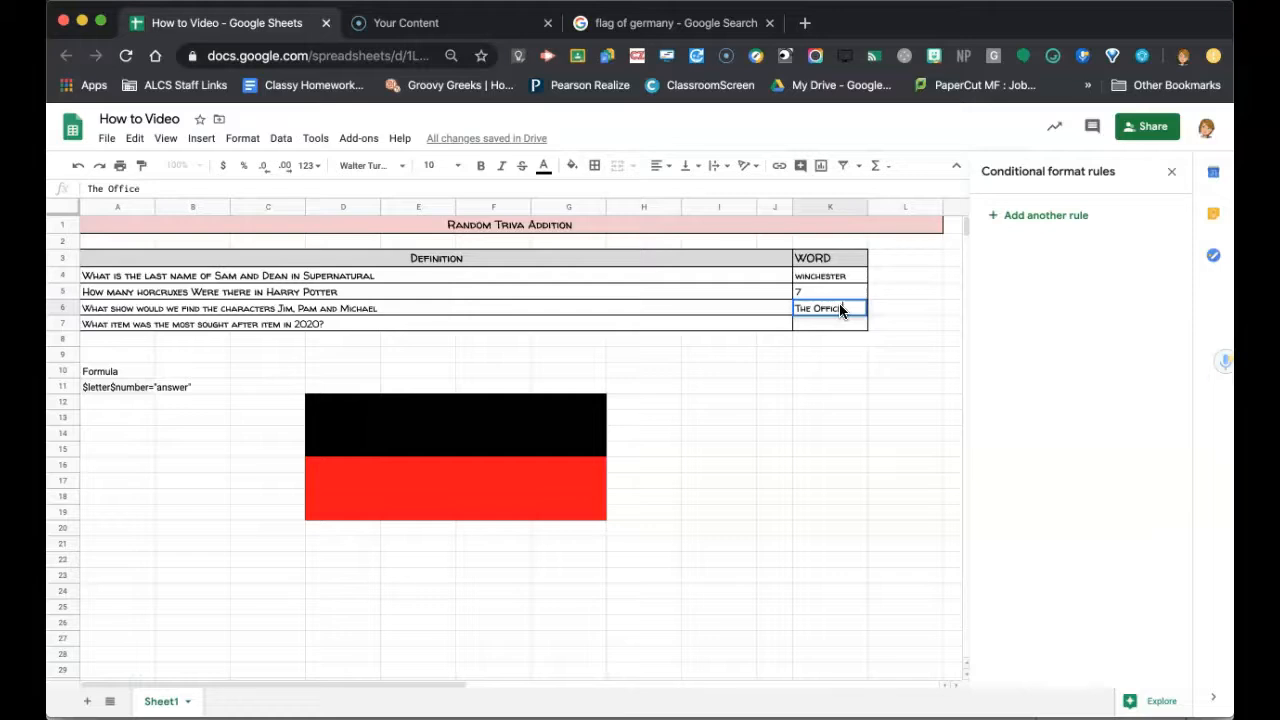
key(Return)
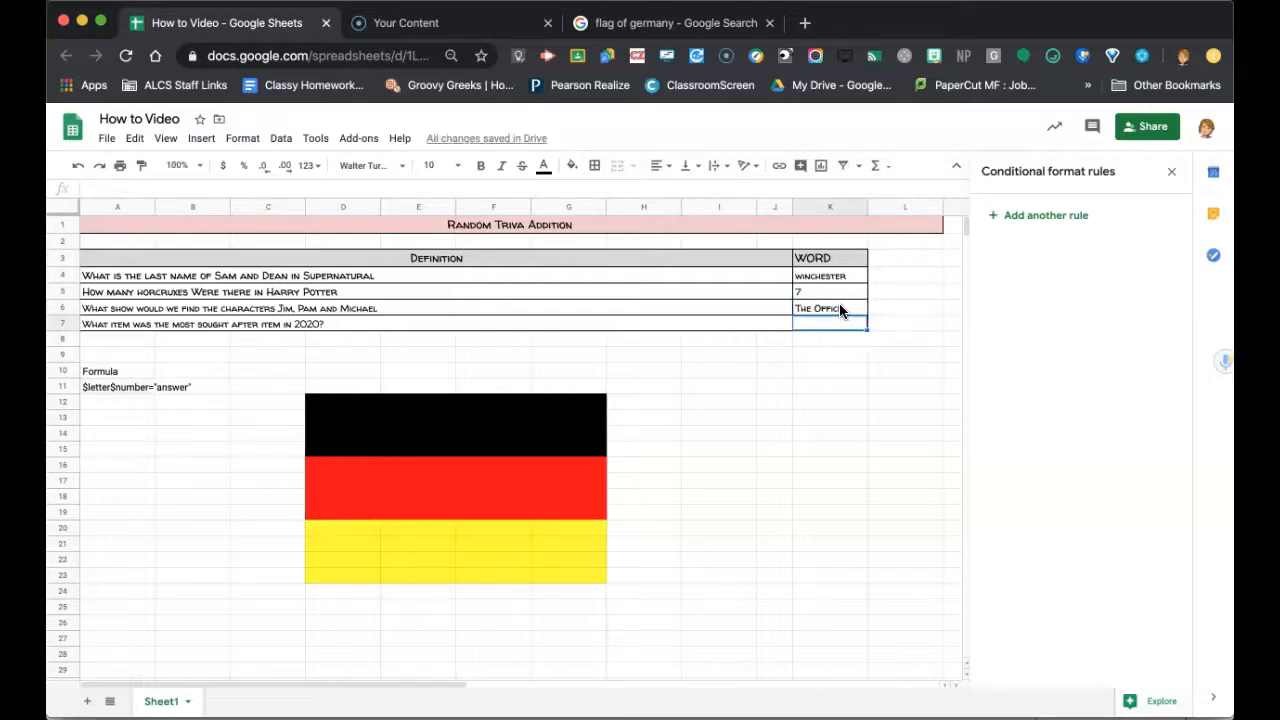
- Test the answer in K6 in lowercase as "the office", and clear the cell
click(840, 310)
text(the)
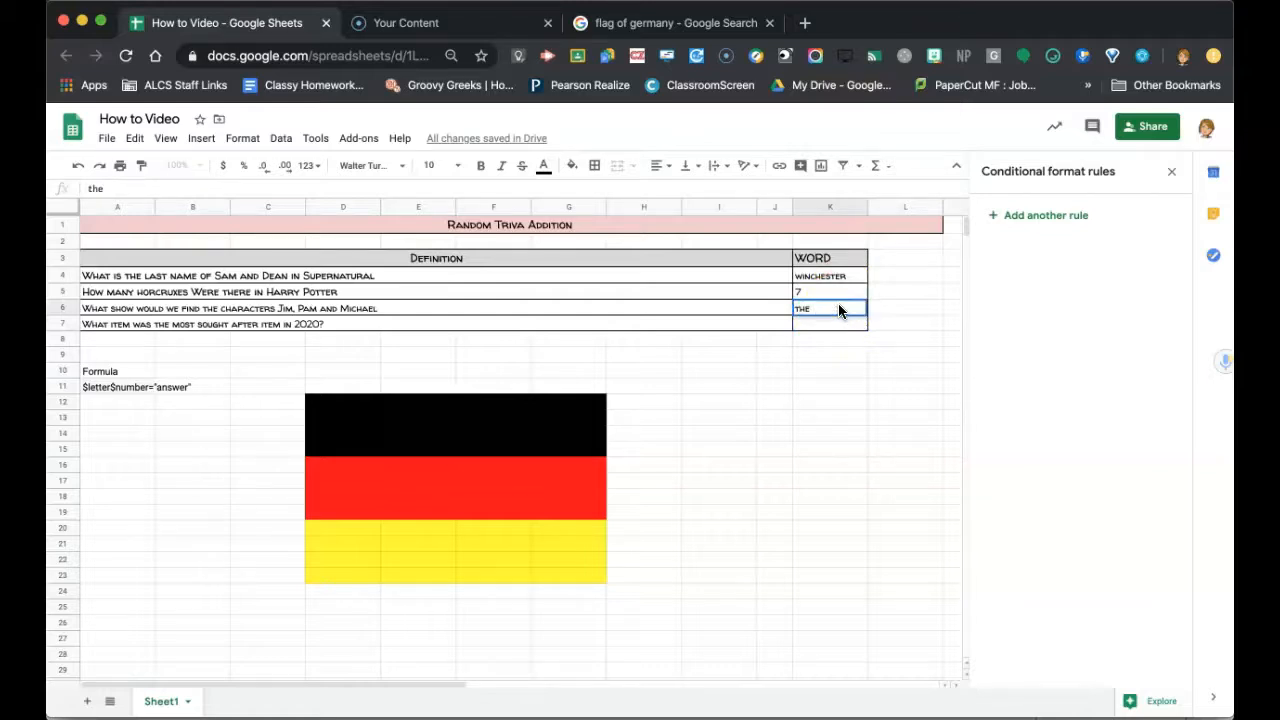
text( office)
key(Return)
click(815, 310)
key(Delete)
key(Down)
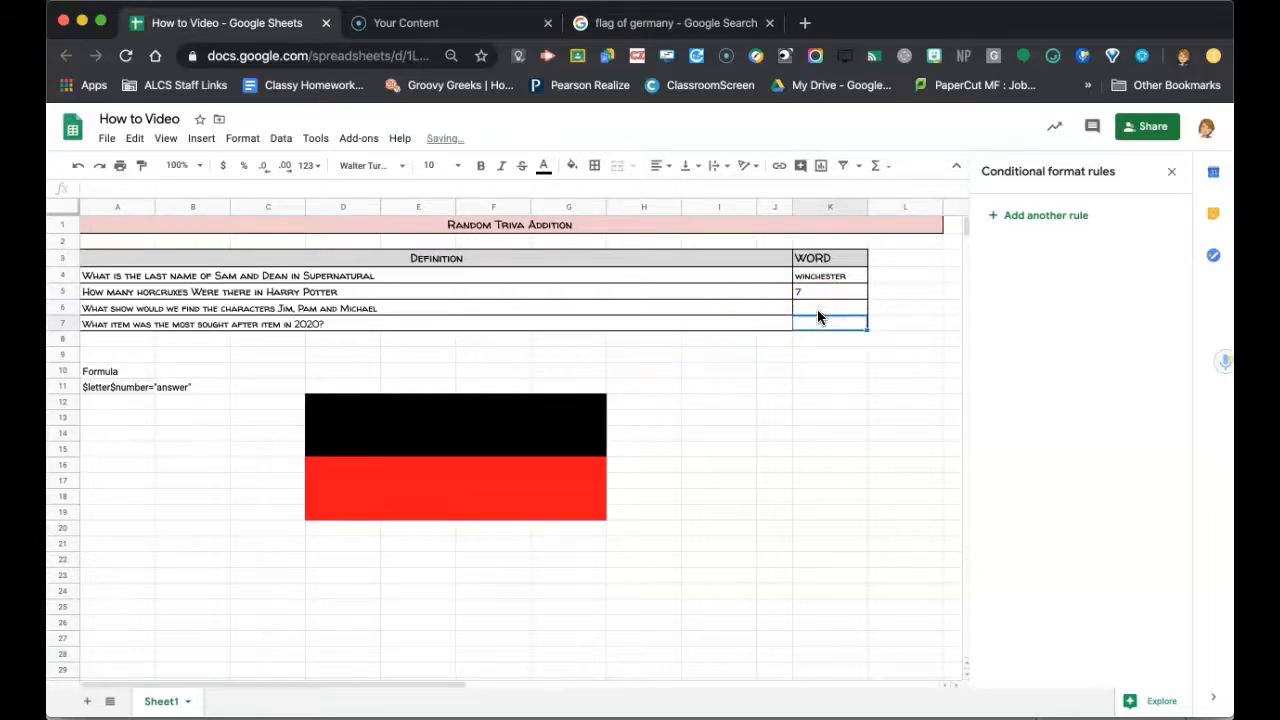
- Re-enter the K6 answer with capital initials as The Office
click(819, 310)
text(The Office)
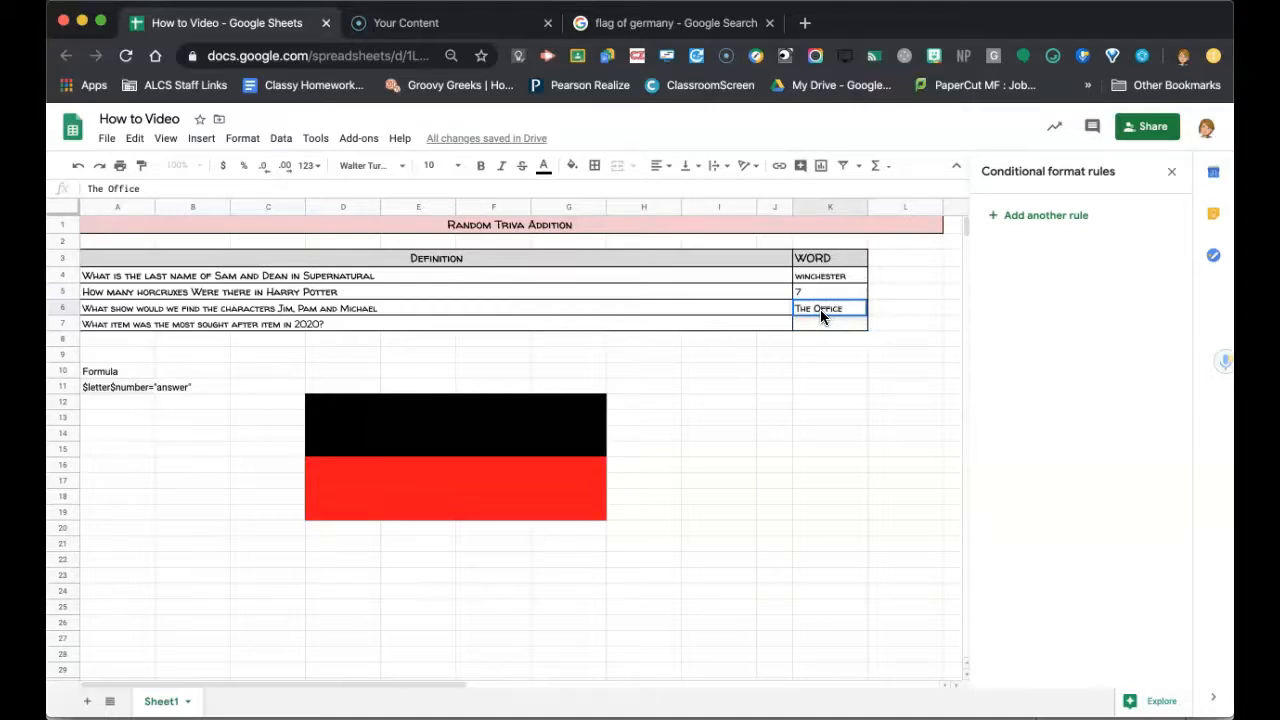
key(Return)
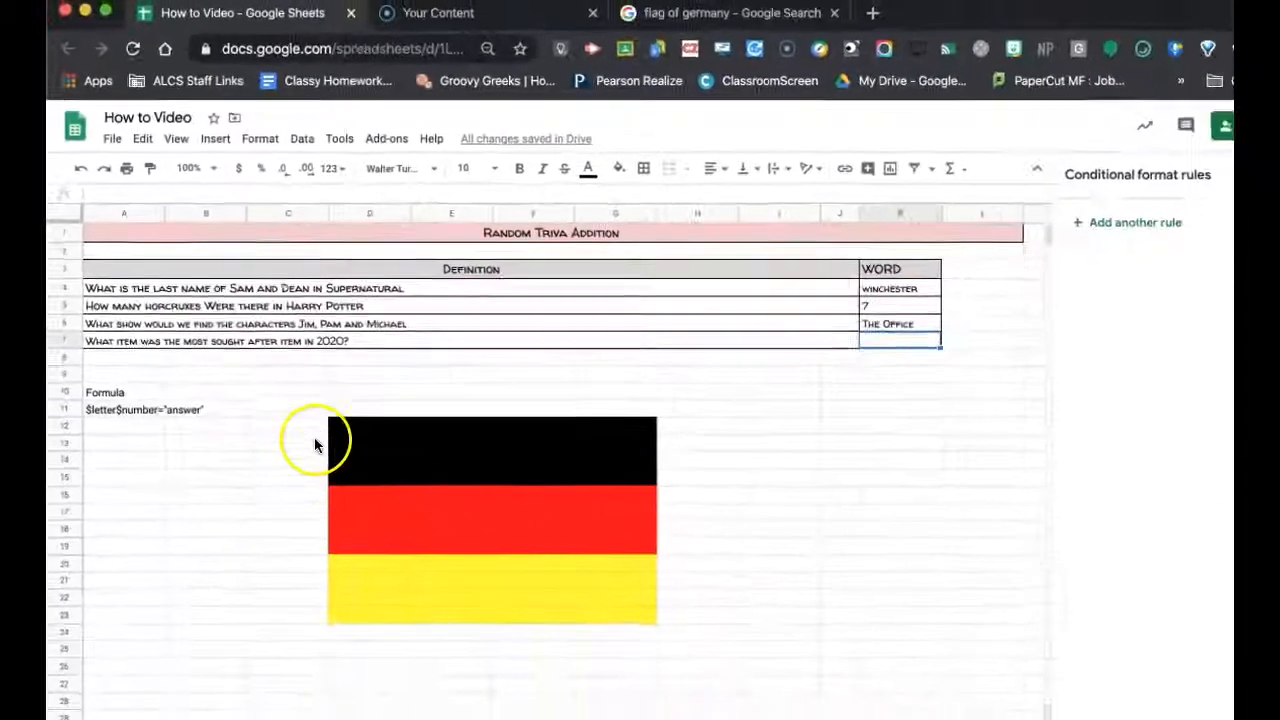
- Start a conditional formatting rule for C12:C28, the column beside the flag, with the condition "Custom formula is"
drag(286, 400, 272, 659)
click(1040, 218)
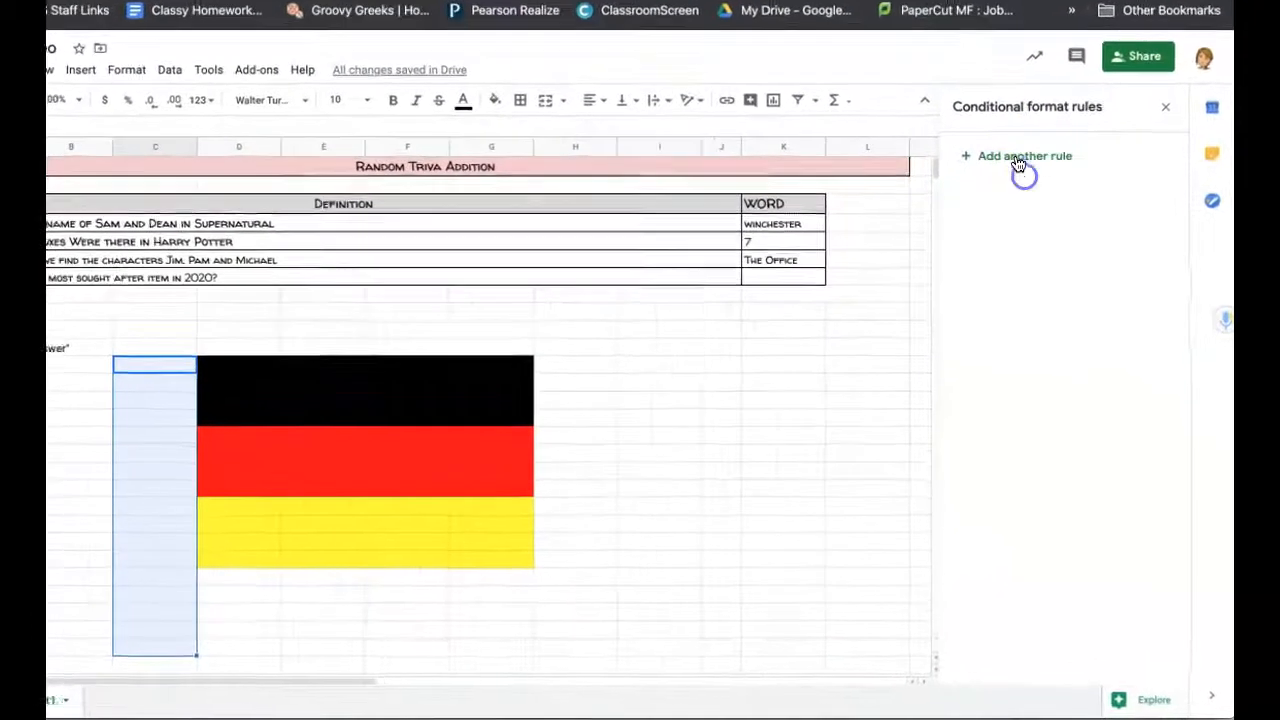
click(999, 283)
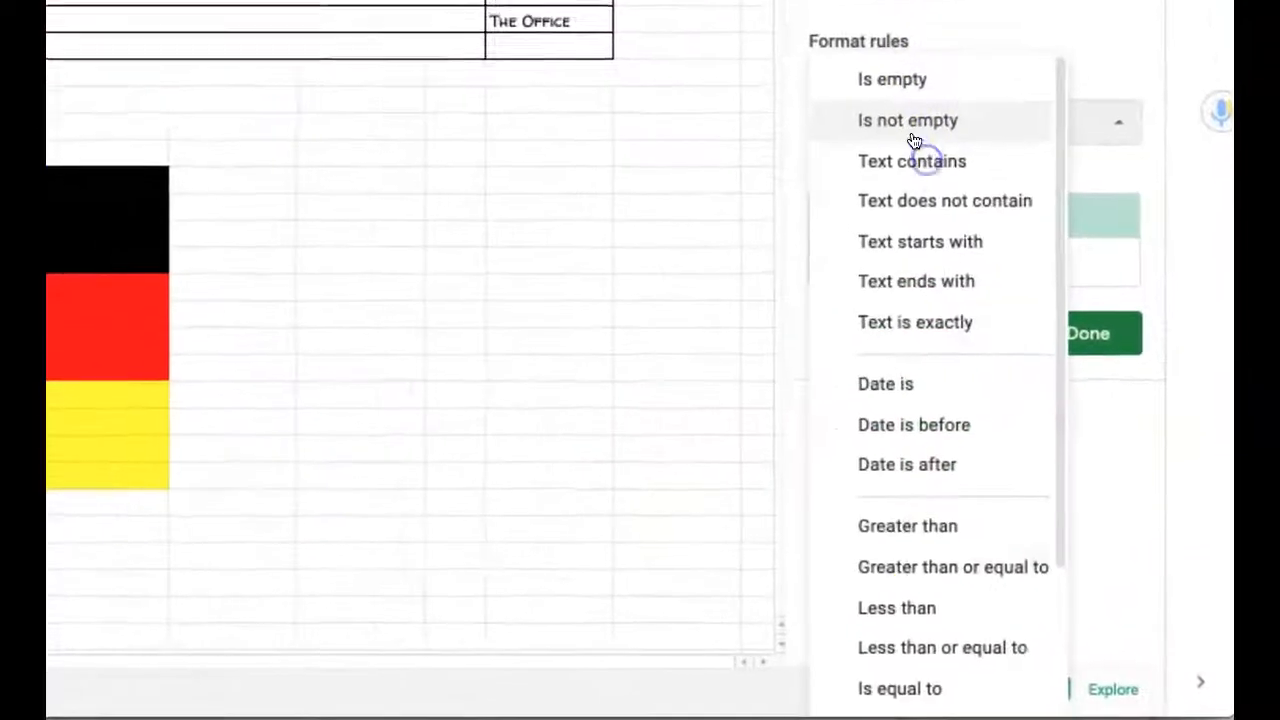
click(910, 686)
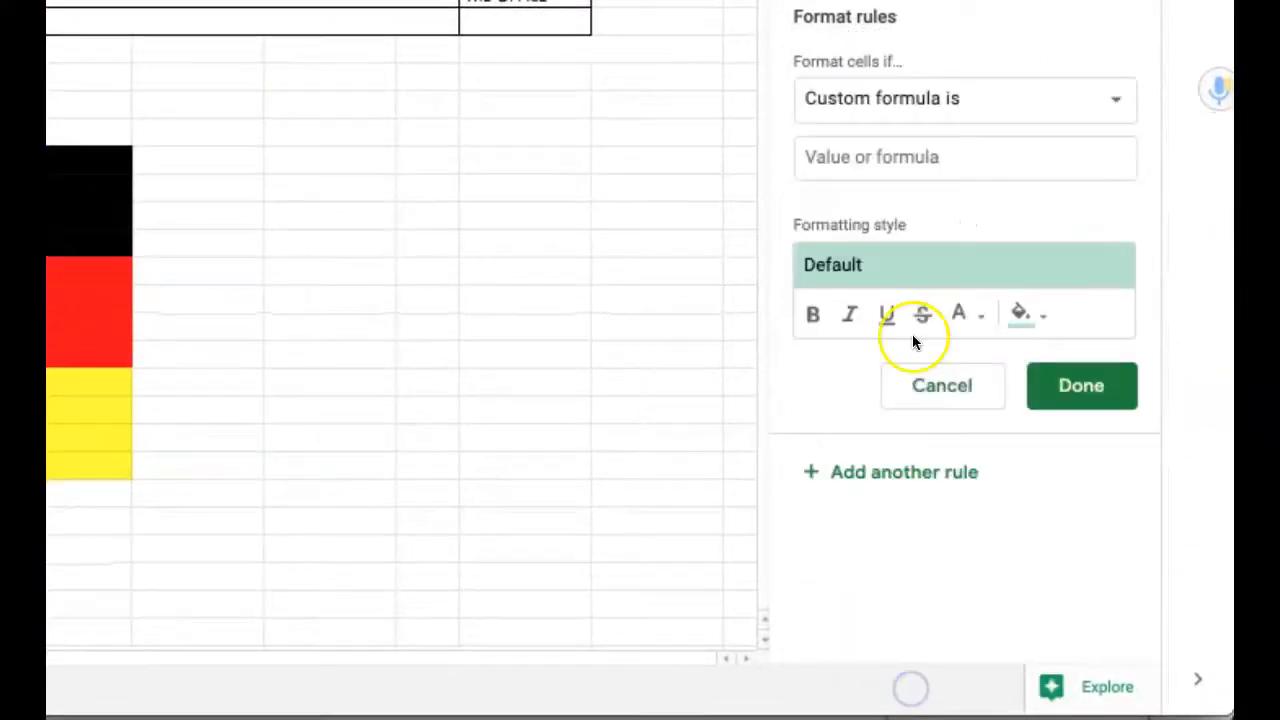
- Set the custom formula of the C12:C28 rule to =$k$7="toilet paper"
click(875, 156)
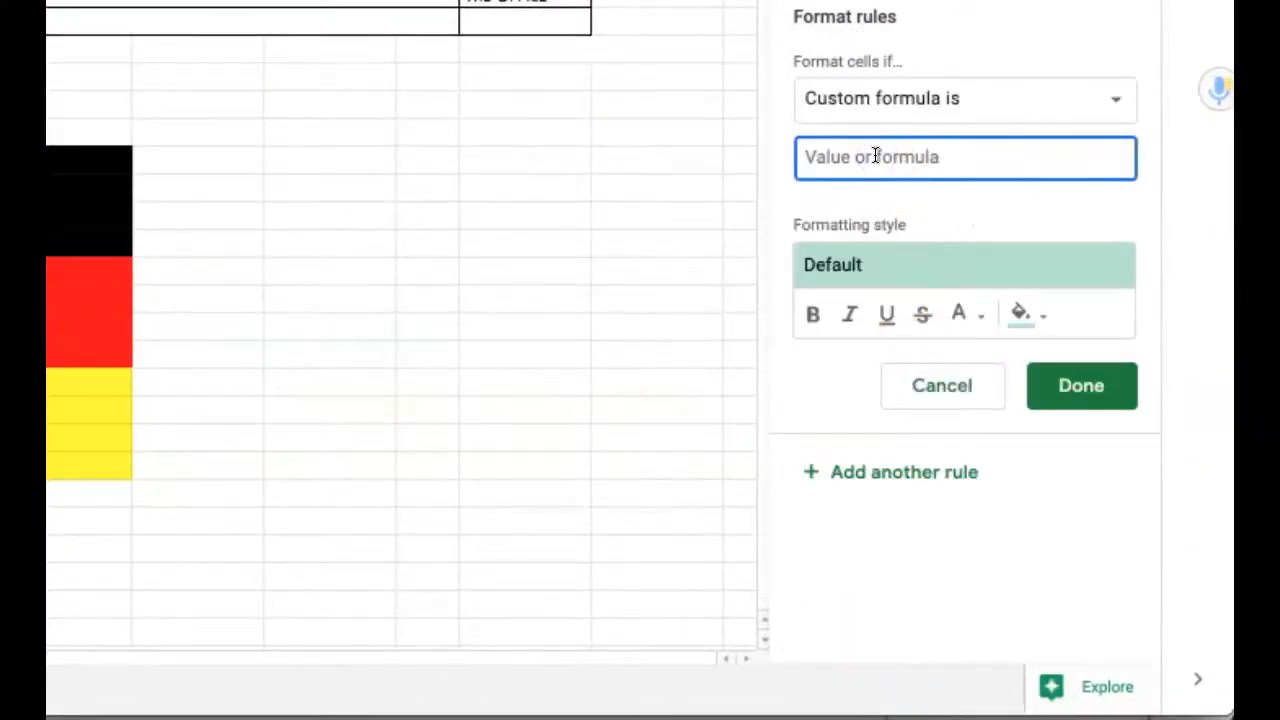
text(=$k$)
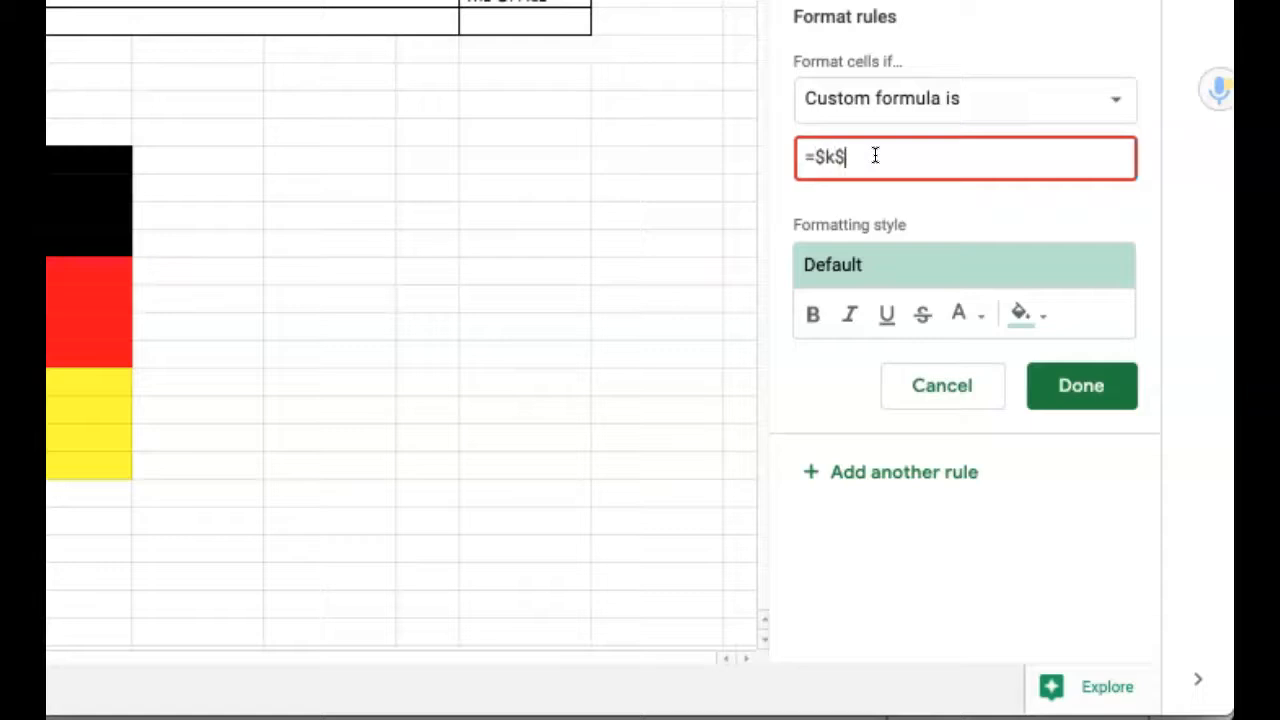
text(7)
text(=)
text(")
text(built)
key(BackSpace)
text(et paper")
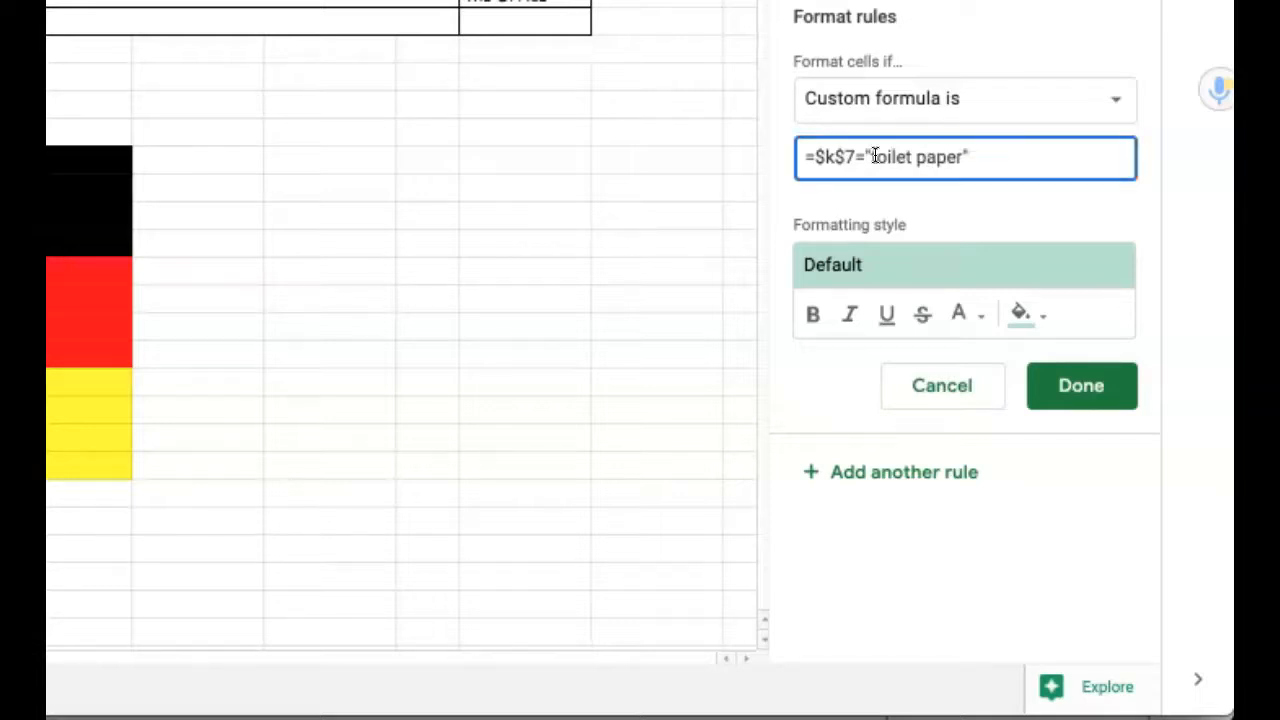
- Give the flagpole rule for C12:C28 a gray fill and save it
click(1025, 315)
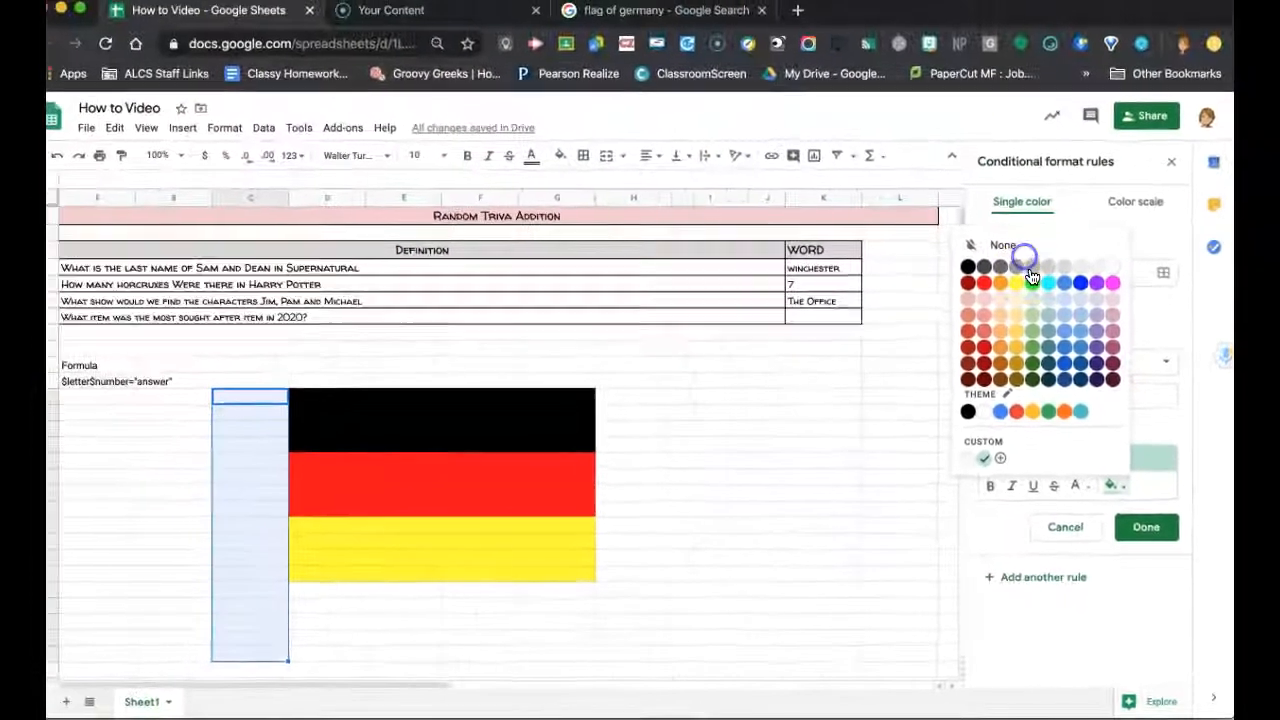
click(943, 66)
click(1147, 535)
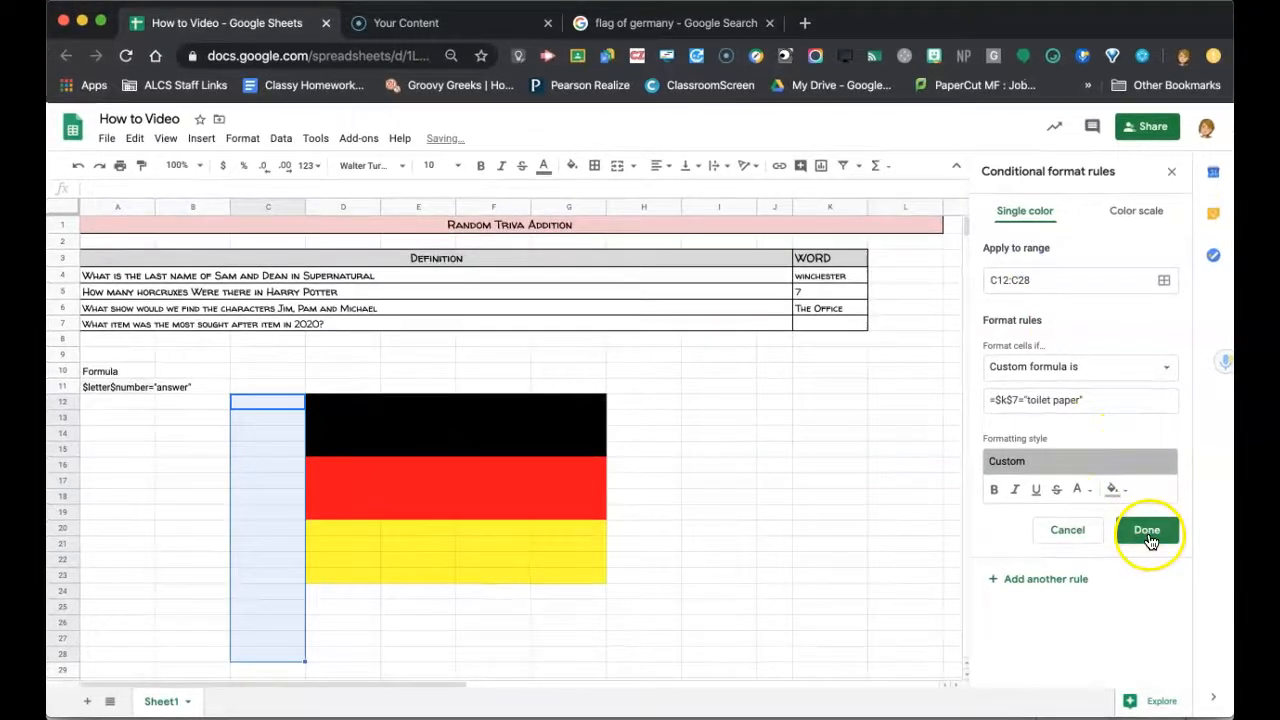
- Enter toilet paper as the 2020 item answer in cell K7 to trigger the flagpole formatting
click(829, 326)
text(toilet paper)
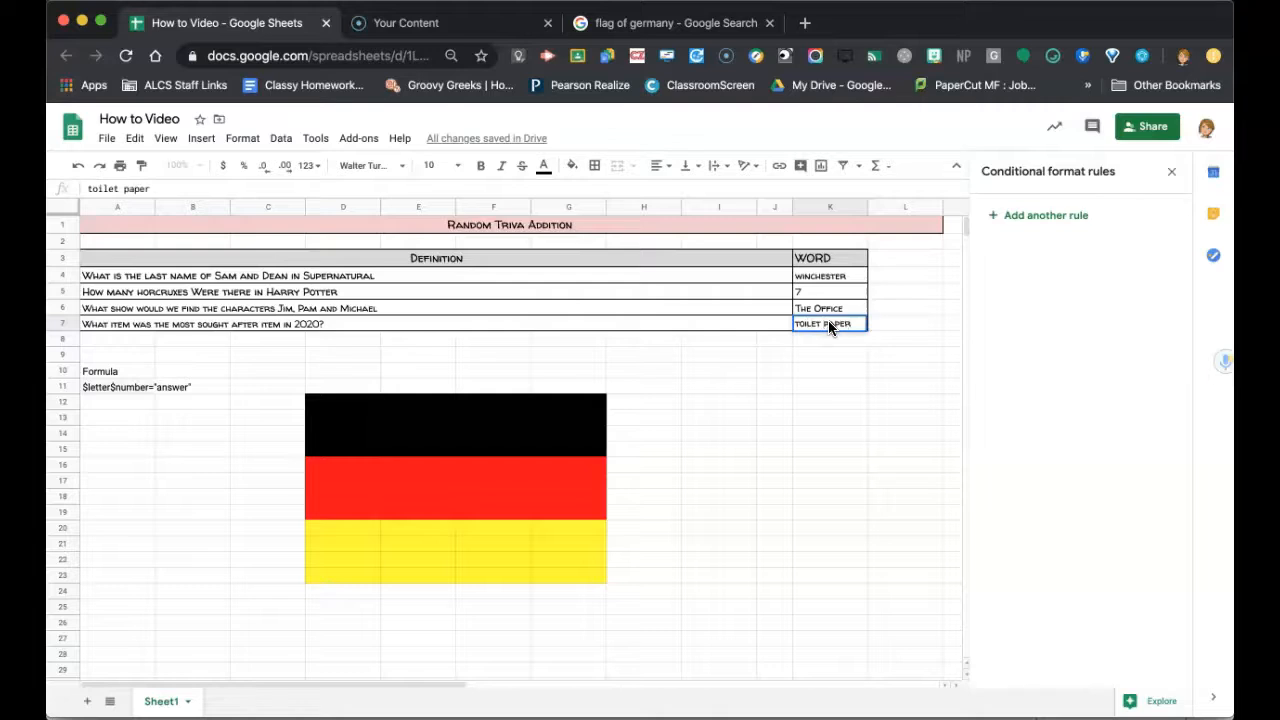
key(Return)
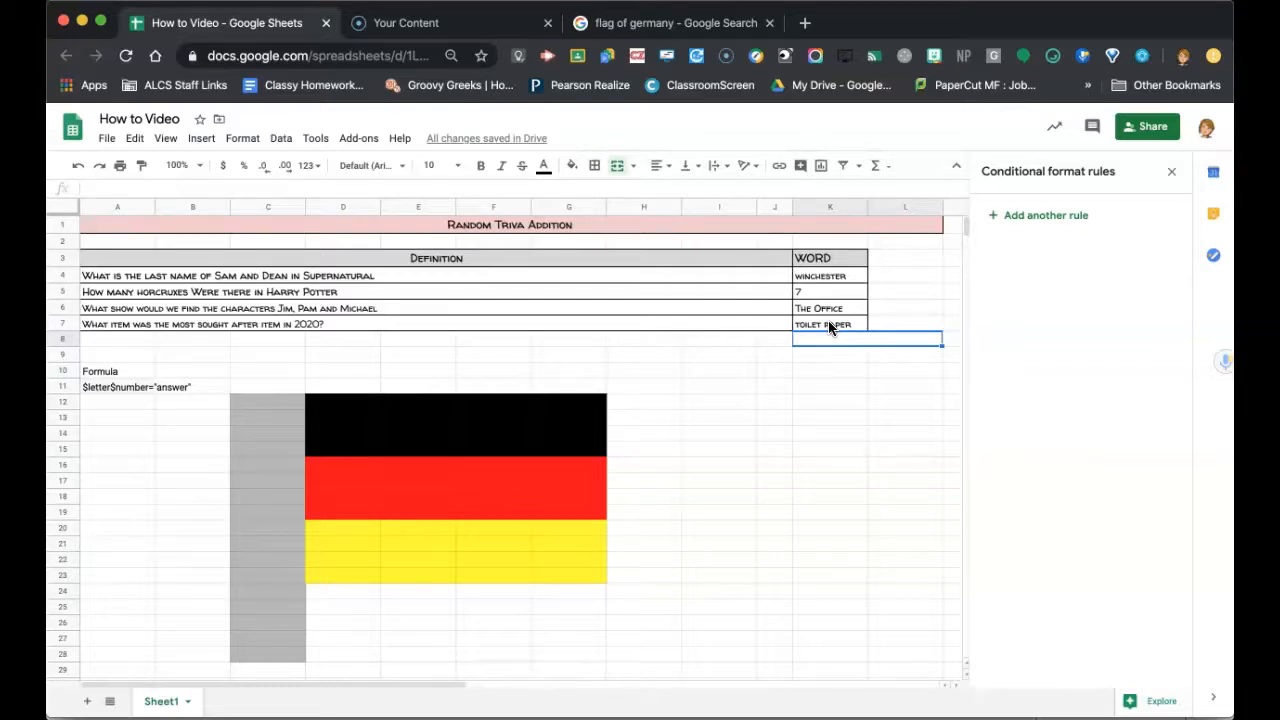
- Clear all four trivia answers in K4:K7 to reset the sheet
drag(836, 277, 843, 323)
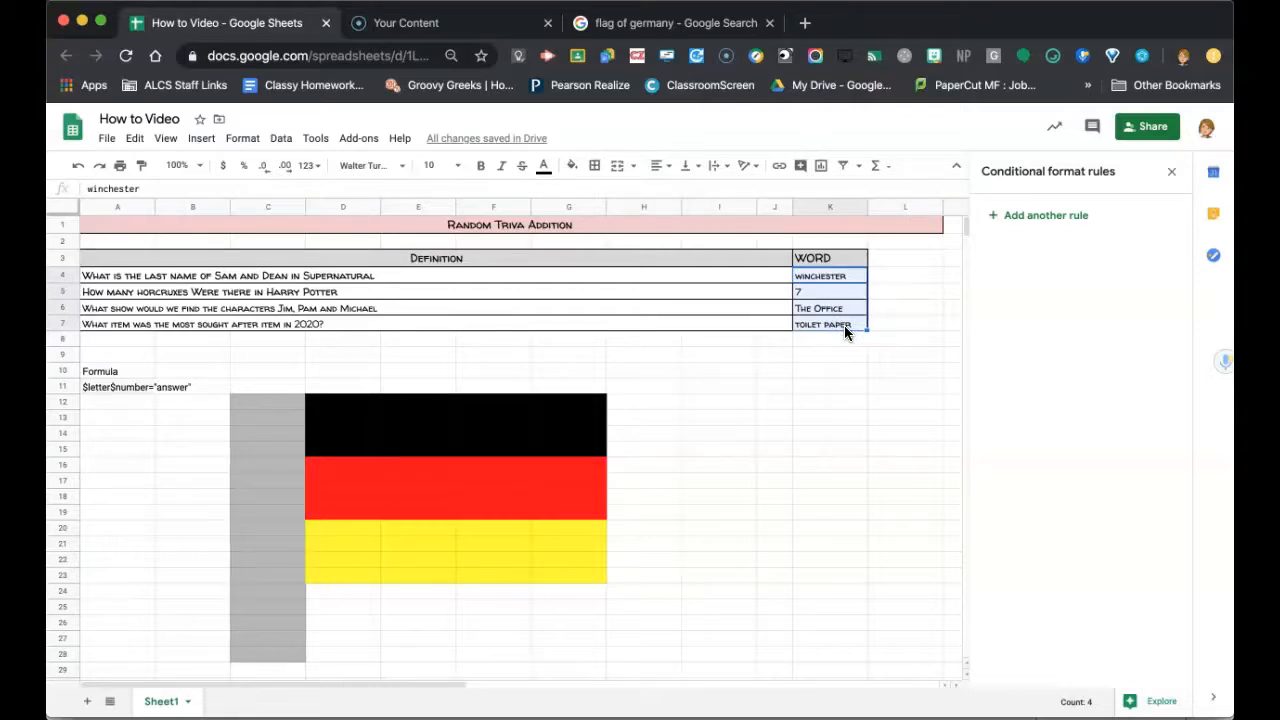
key(Delete)
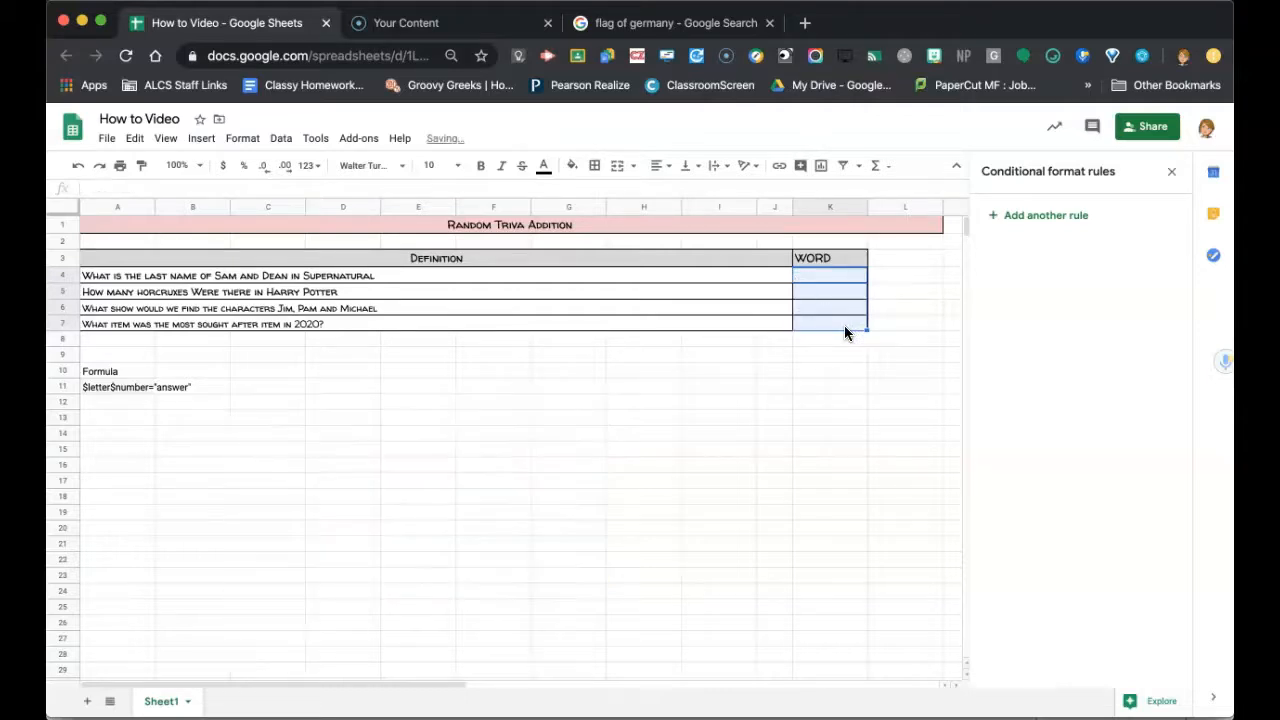
- Delete the Formula label and the sample formula text from cells A10 and A11
click(104, 370)
key(Delete)
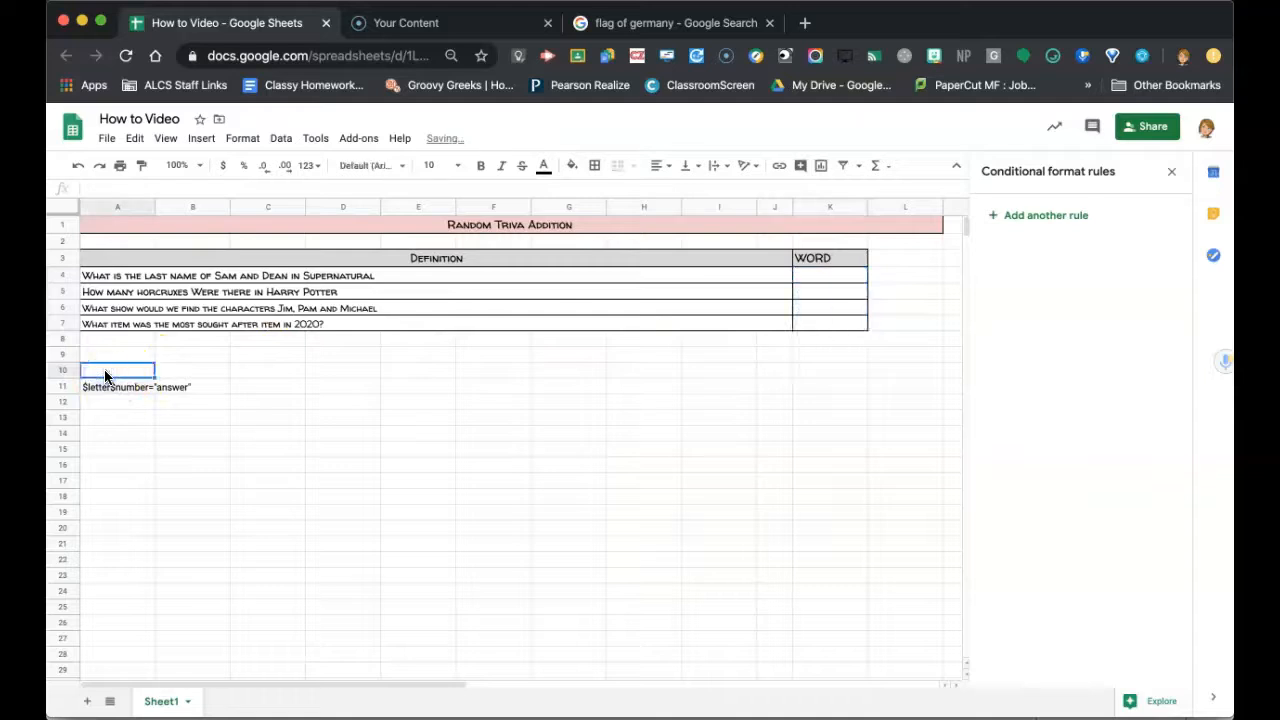
click(107, 386)
key(Delete)
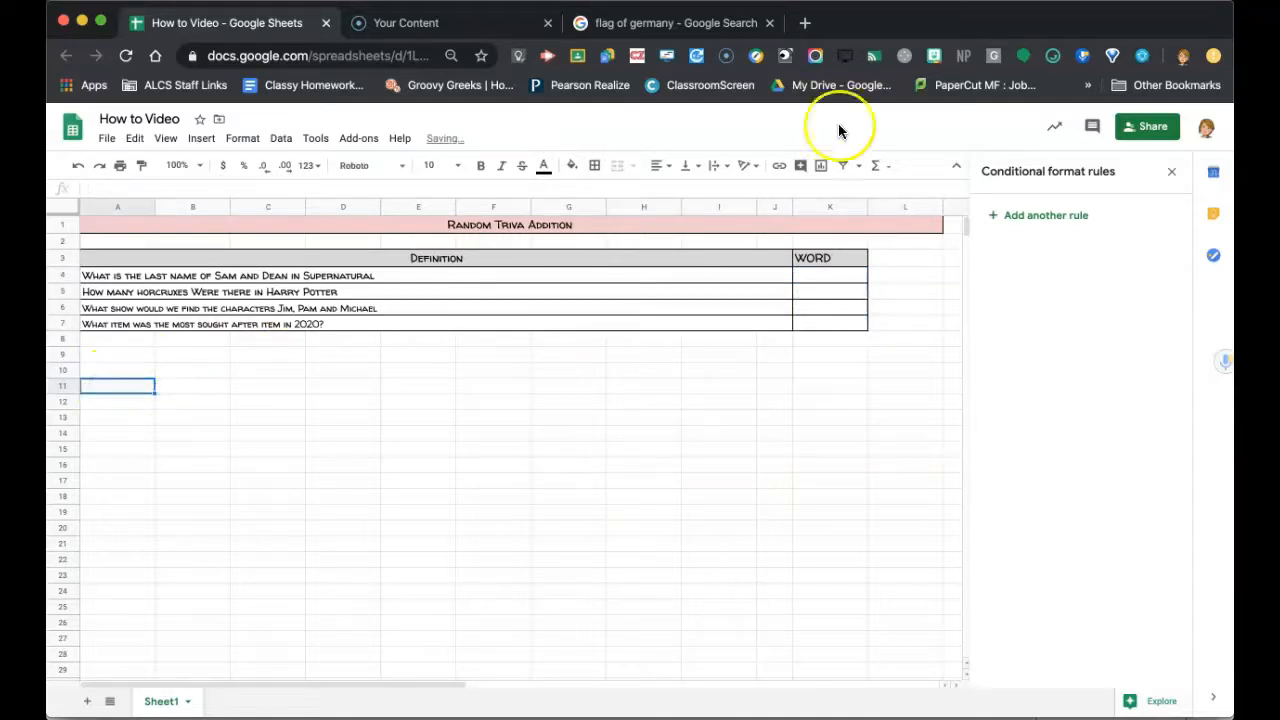
click(1154, 134)
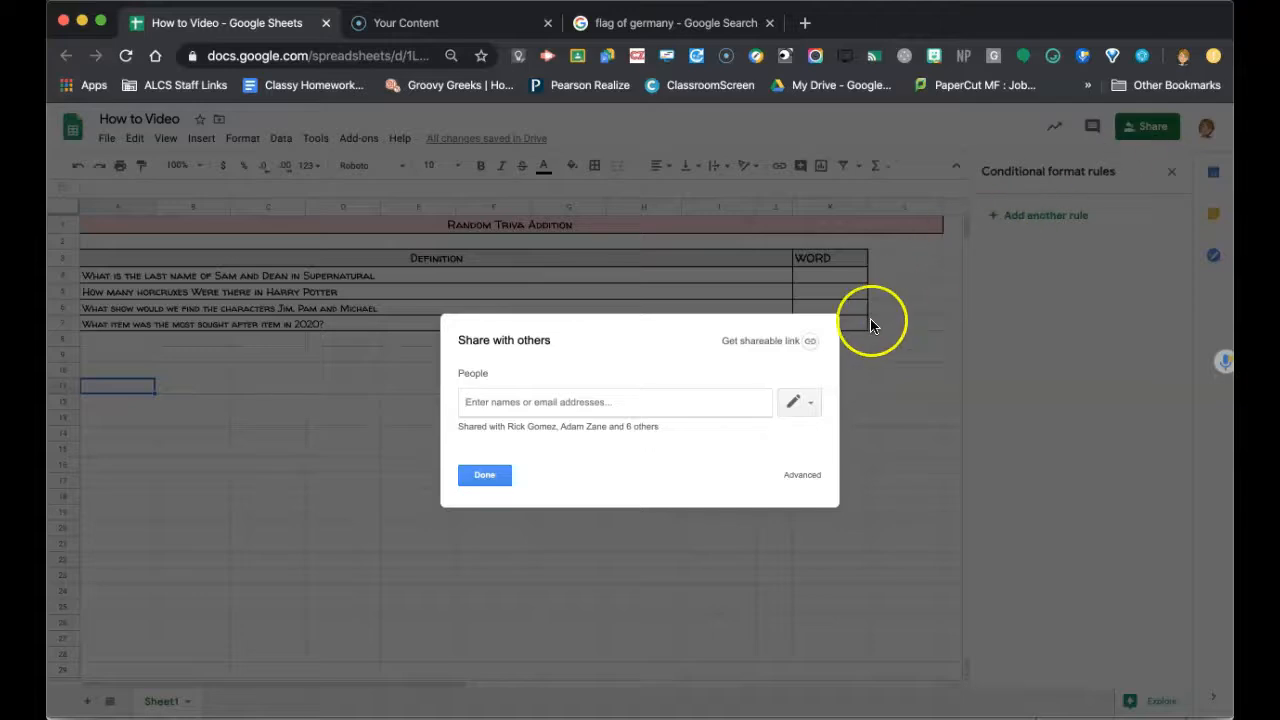
click(482, 475)
click(443, 532)
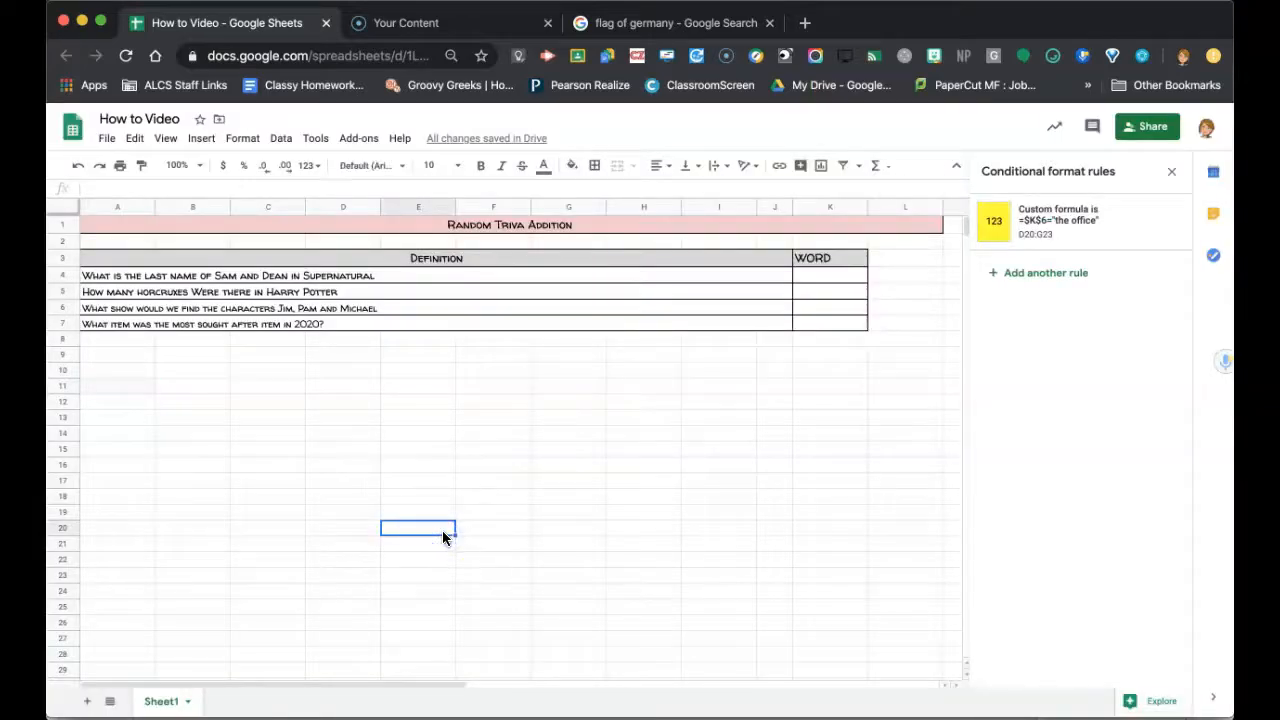
click(114, 356)
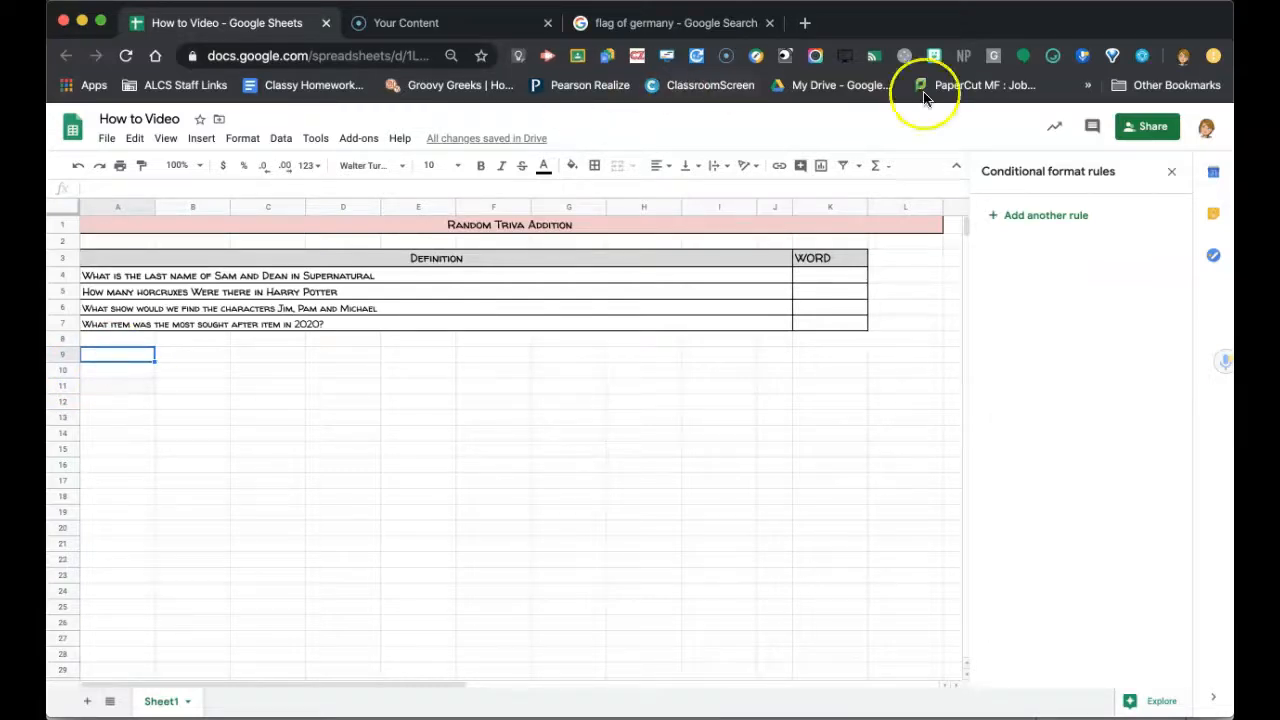
- Get a shareable link for the sheet and set link sharing to On - Anyone with the link, Can view
click(1156, 131)
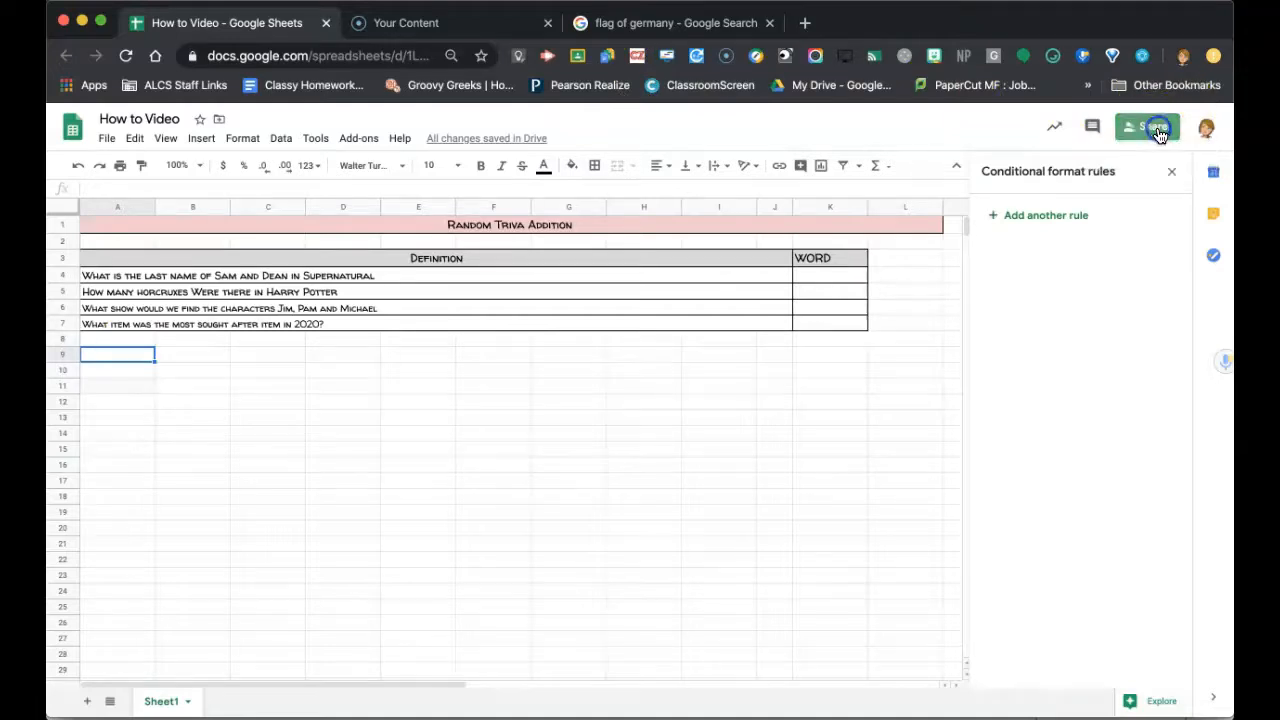
click(810, 340)
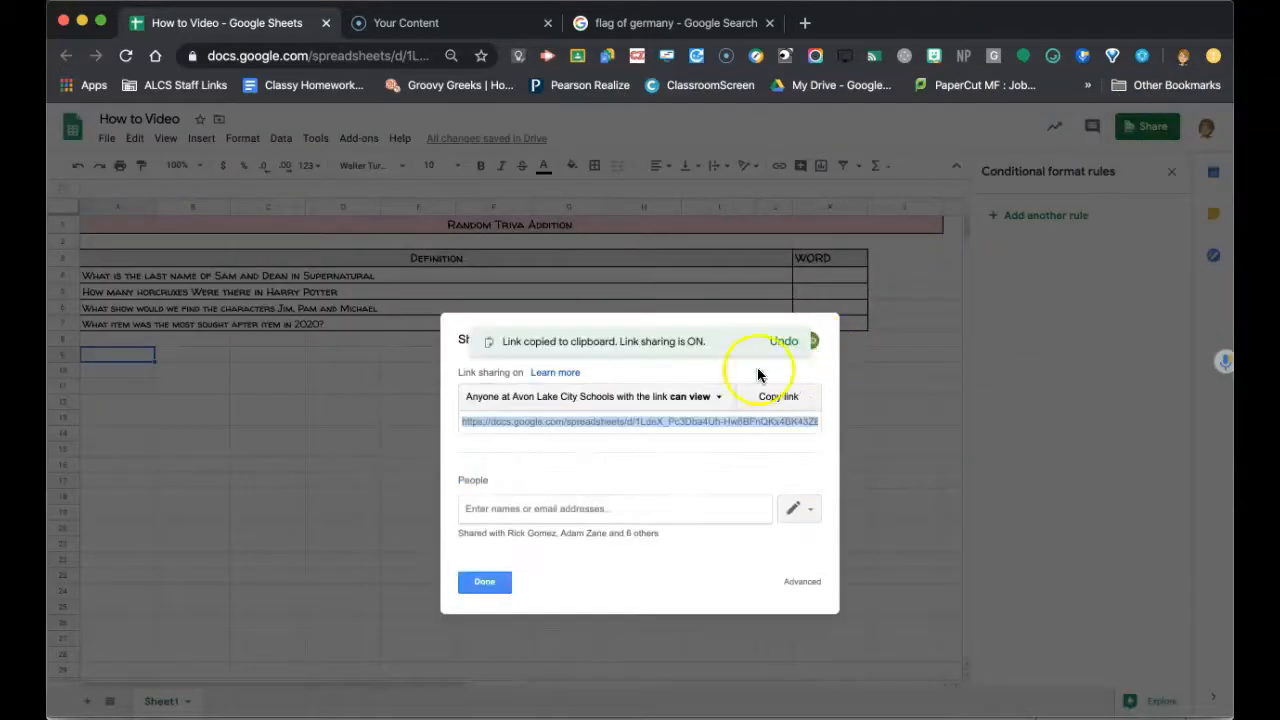
click(646, 397)
click(555, 520)
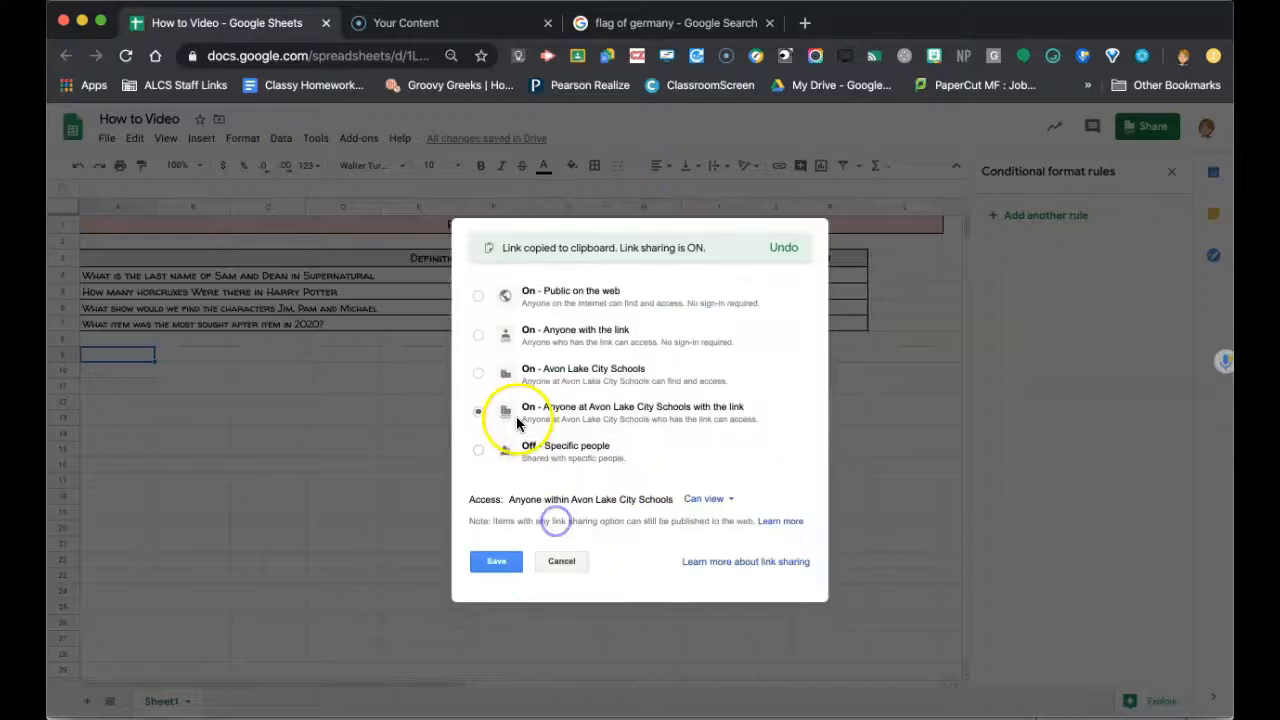
click(478, 336)
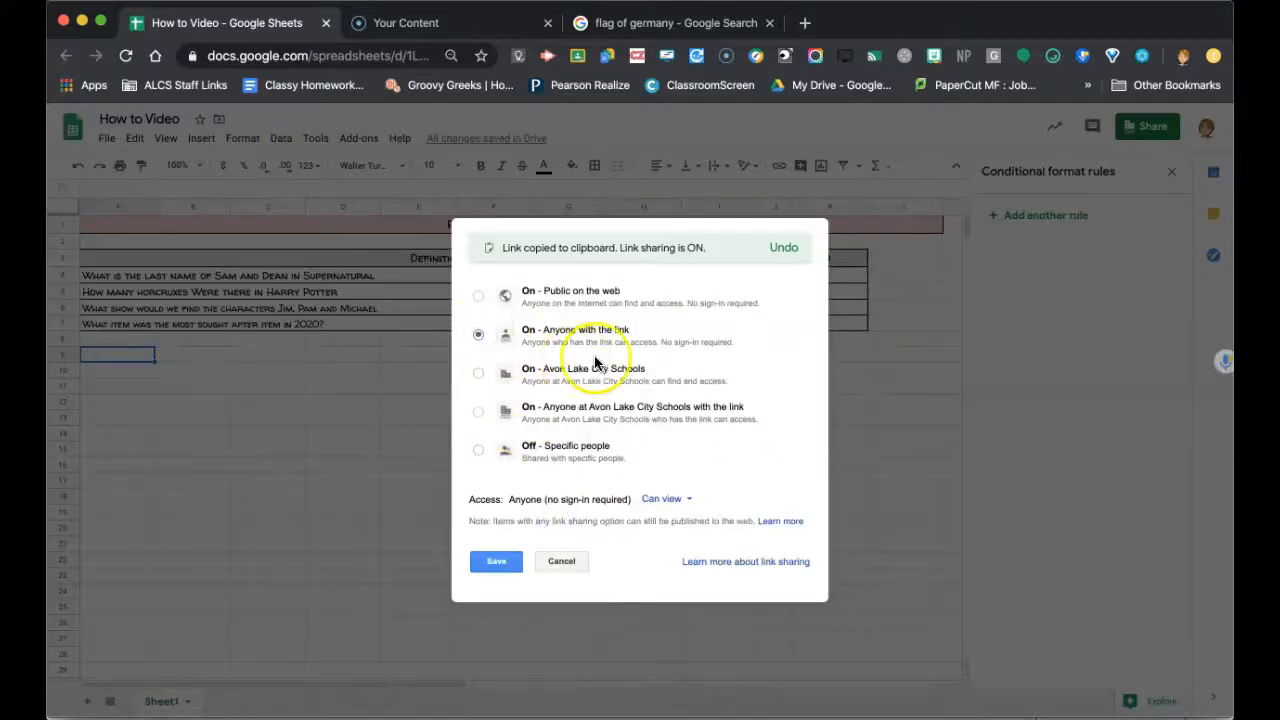
click(506, 566)
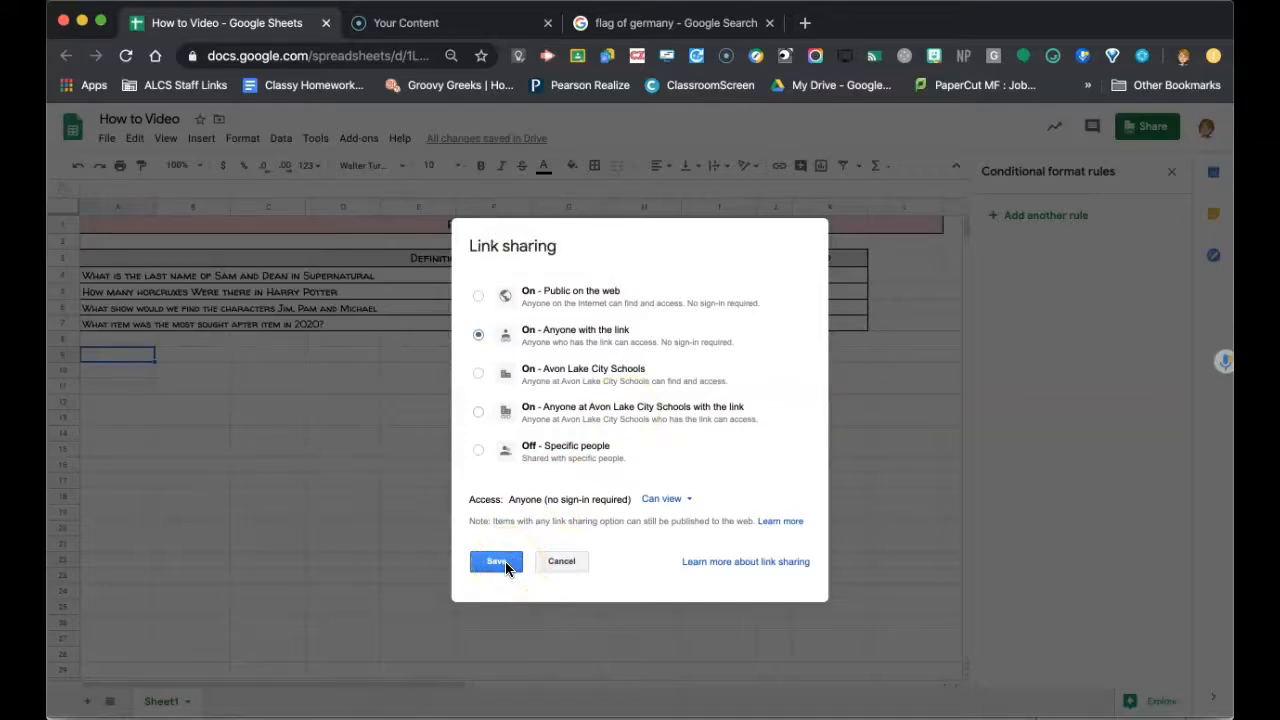
click(506, 566)
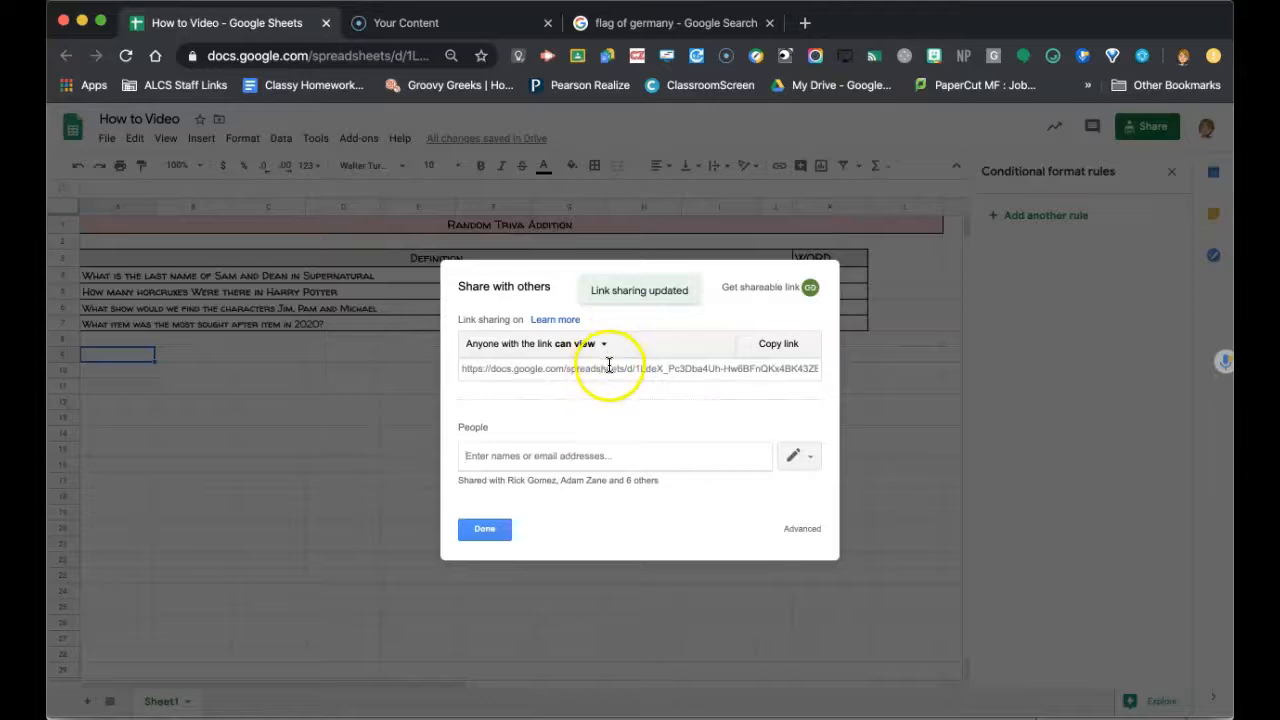
- Copy the sheet's sharing link and paste it into the address bar in Safari
click(609, 366)
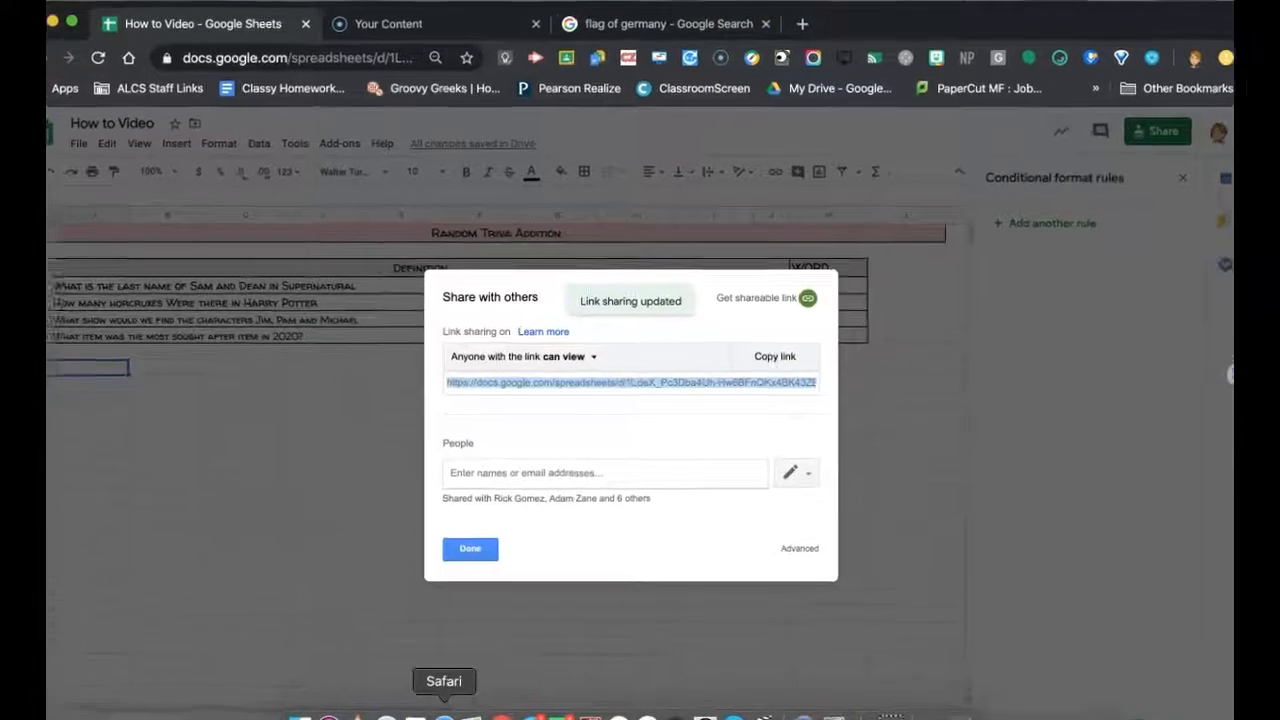
click(444, 716)
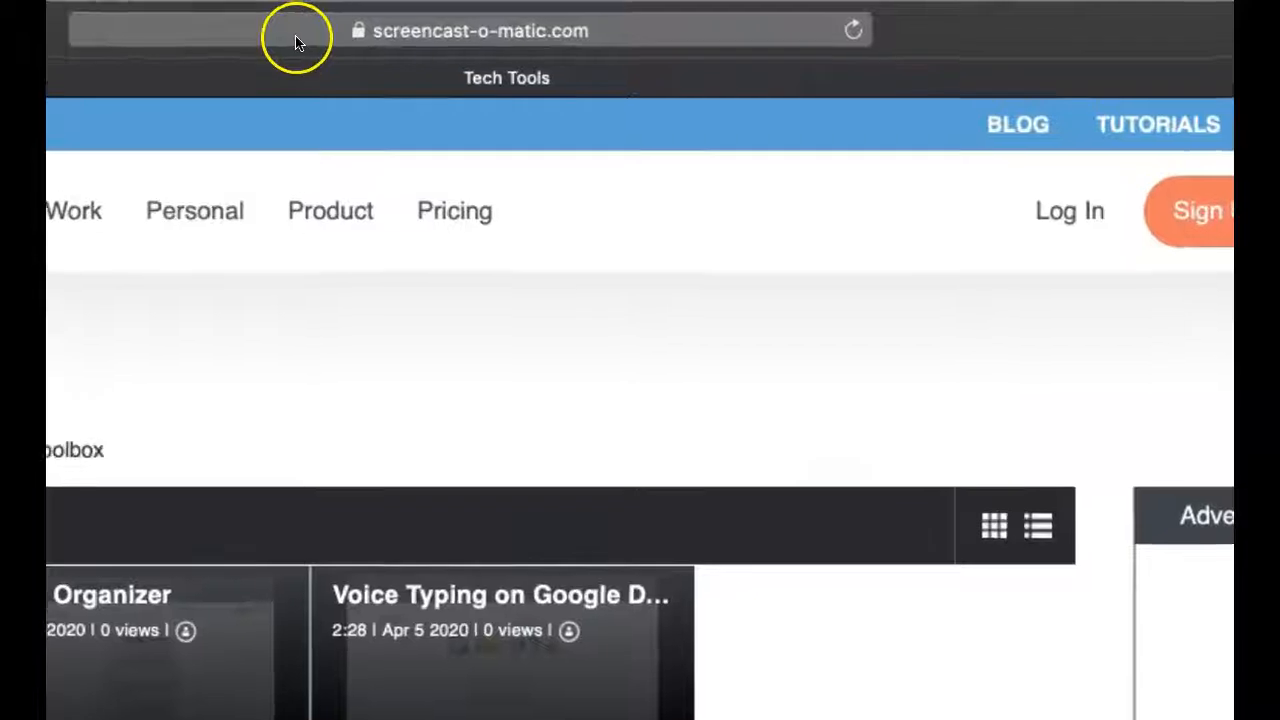
click(487, 22)
key(super+v)
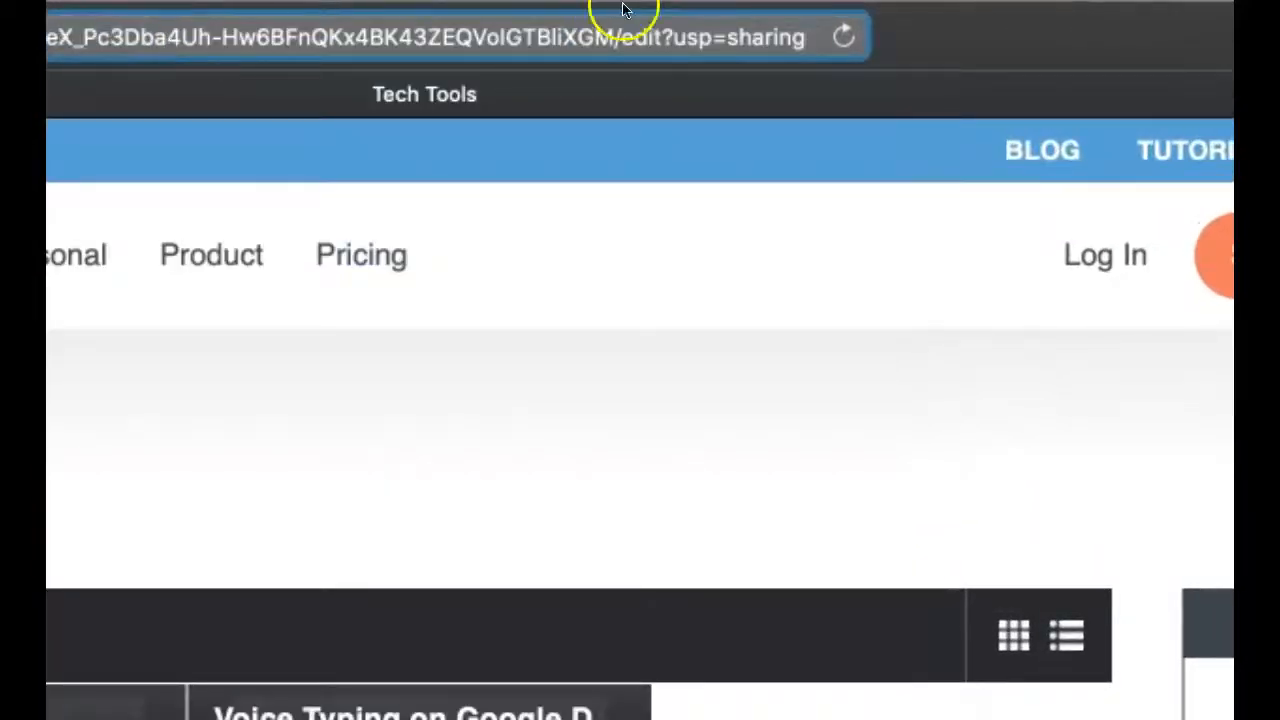
- Replace the word edit with copy in the pasted sharing link and select the modified address
drag(664, 38, 615, 37)
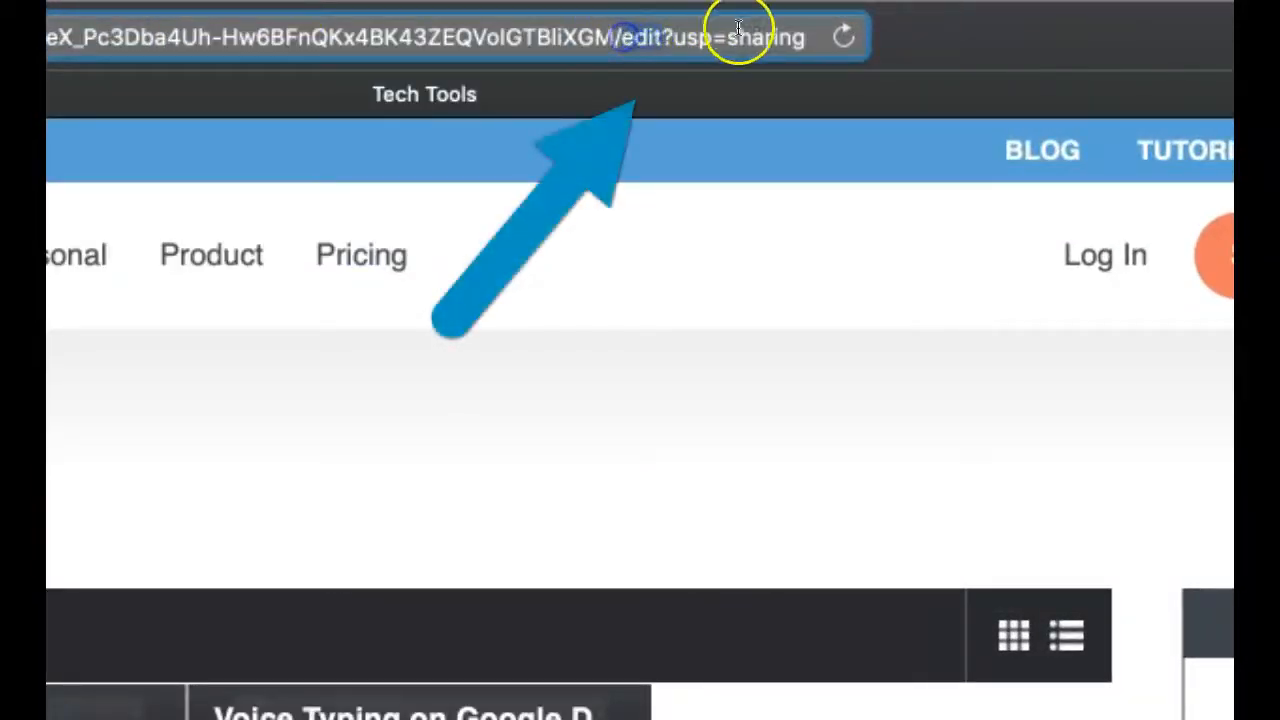
text(copy)
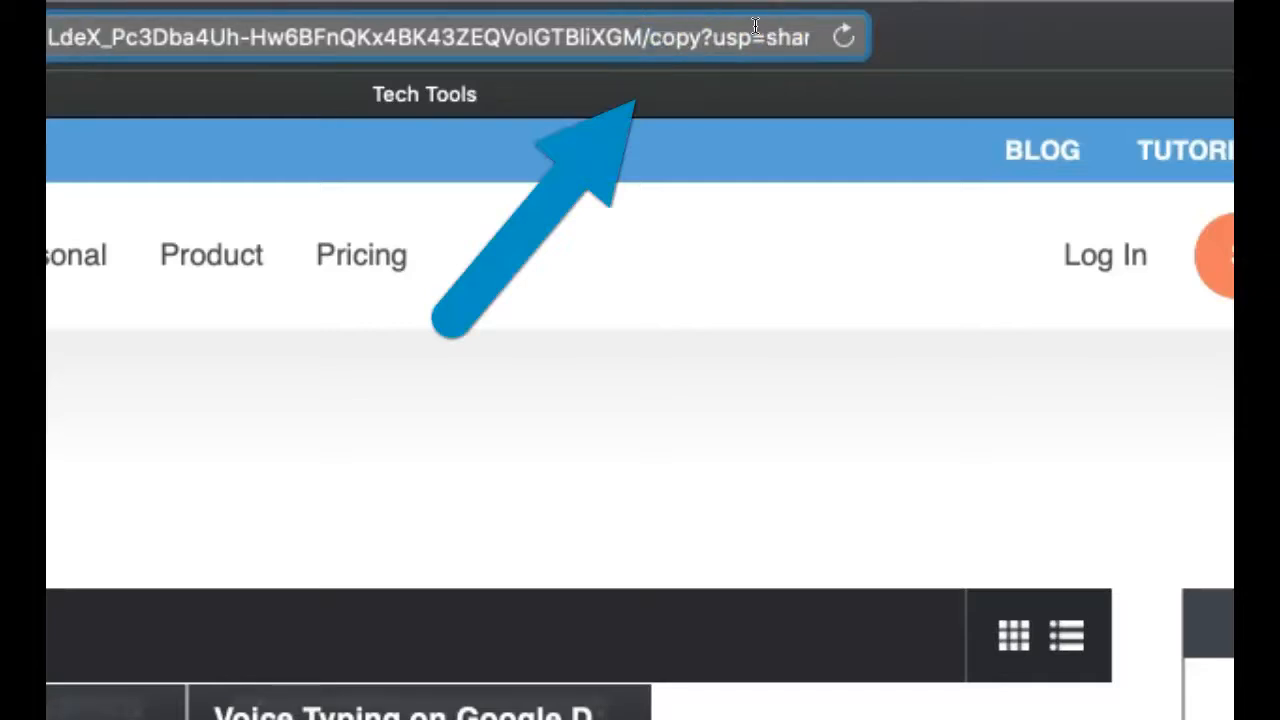
click(729, 38)
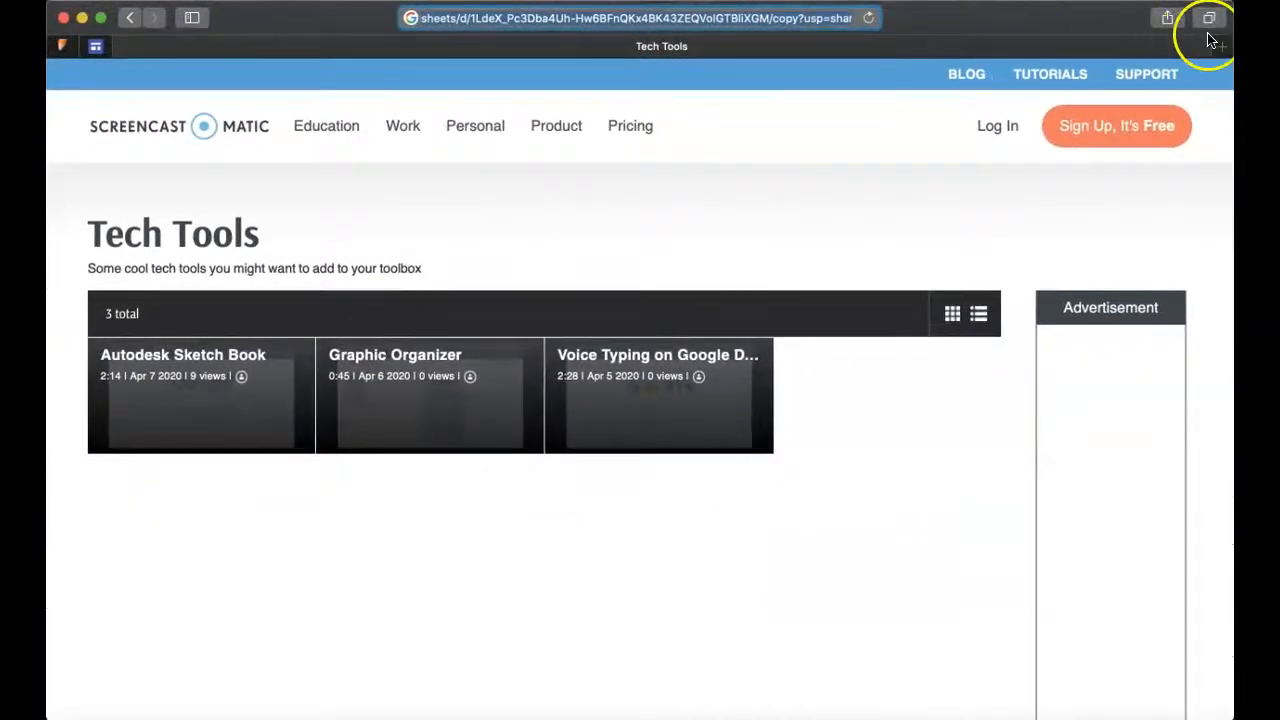
- Load the modified copy link in a new Safari tab to bring up the Copy document page
click(1216, 44)
key(super+v)
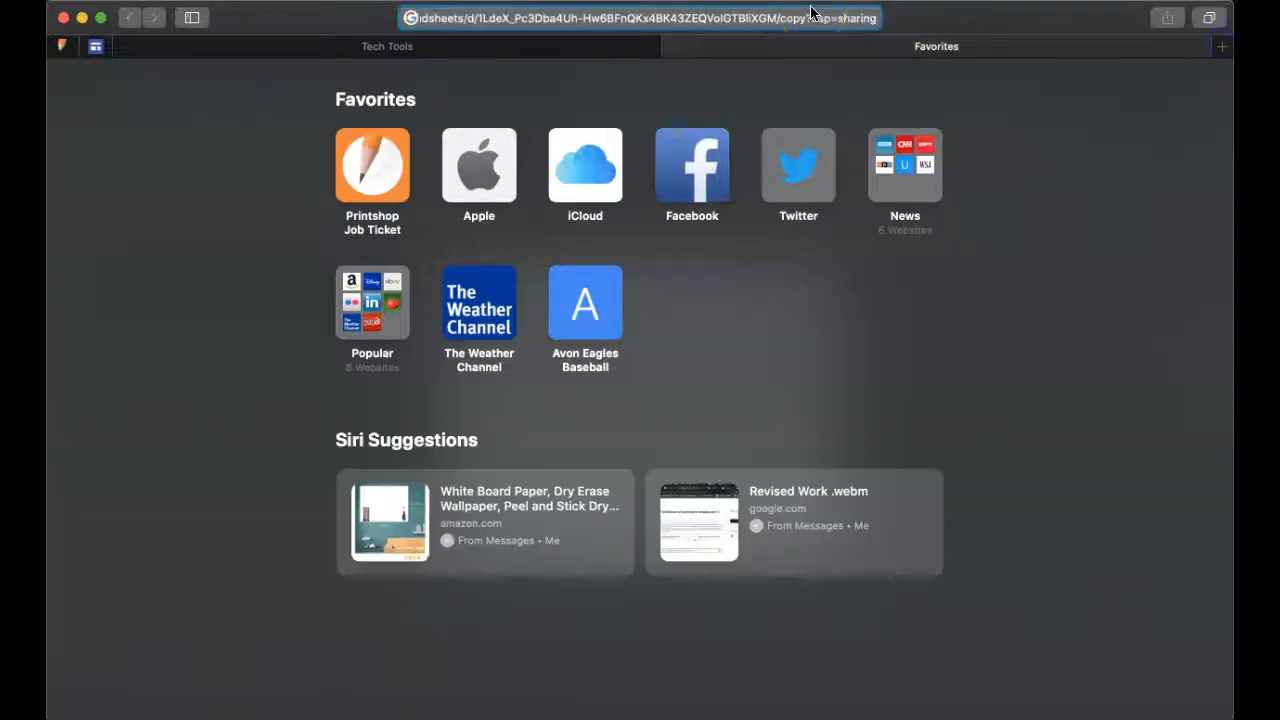
key(Return)
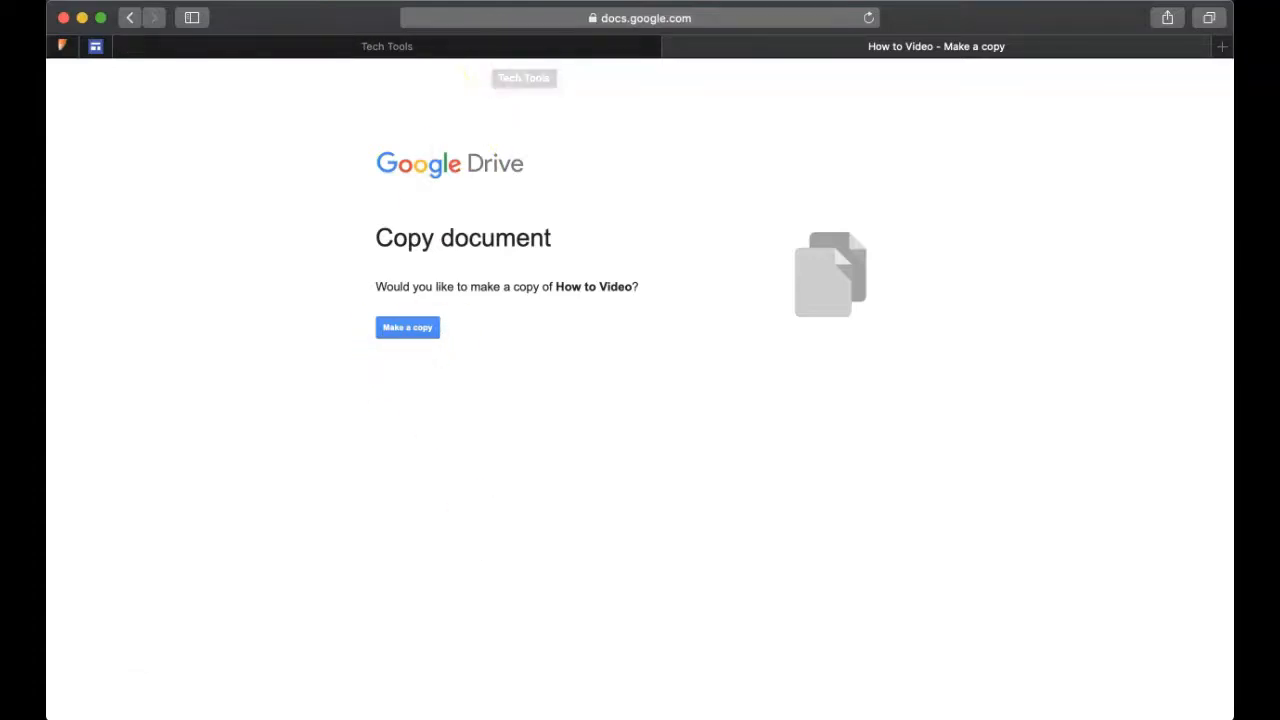
- Switch back to the How to Video sheet in Chrome and close its sharing settings
click(514, 702)
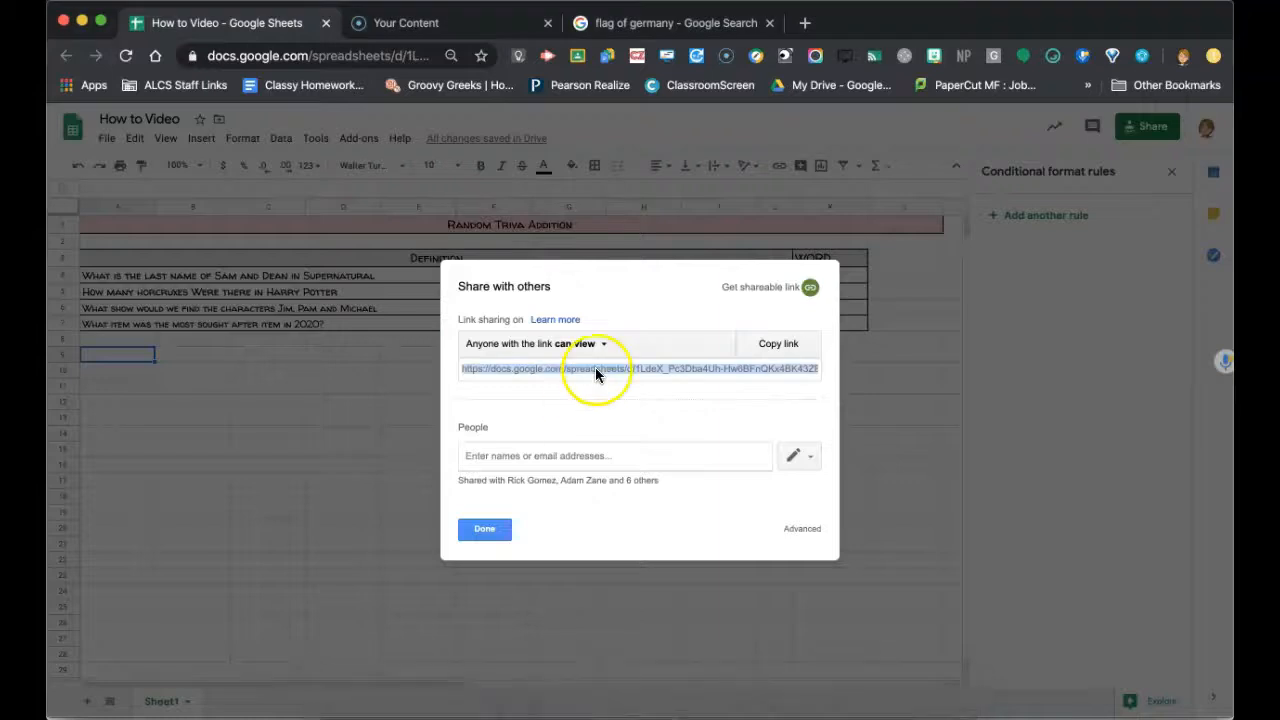
click(487, 528)
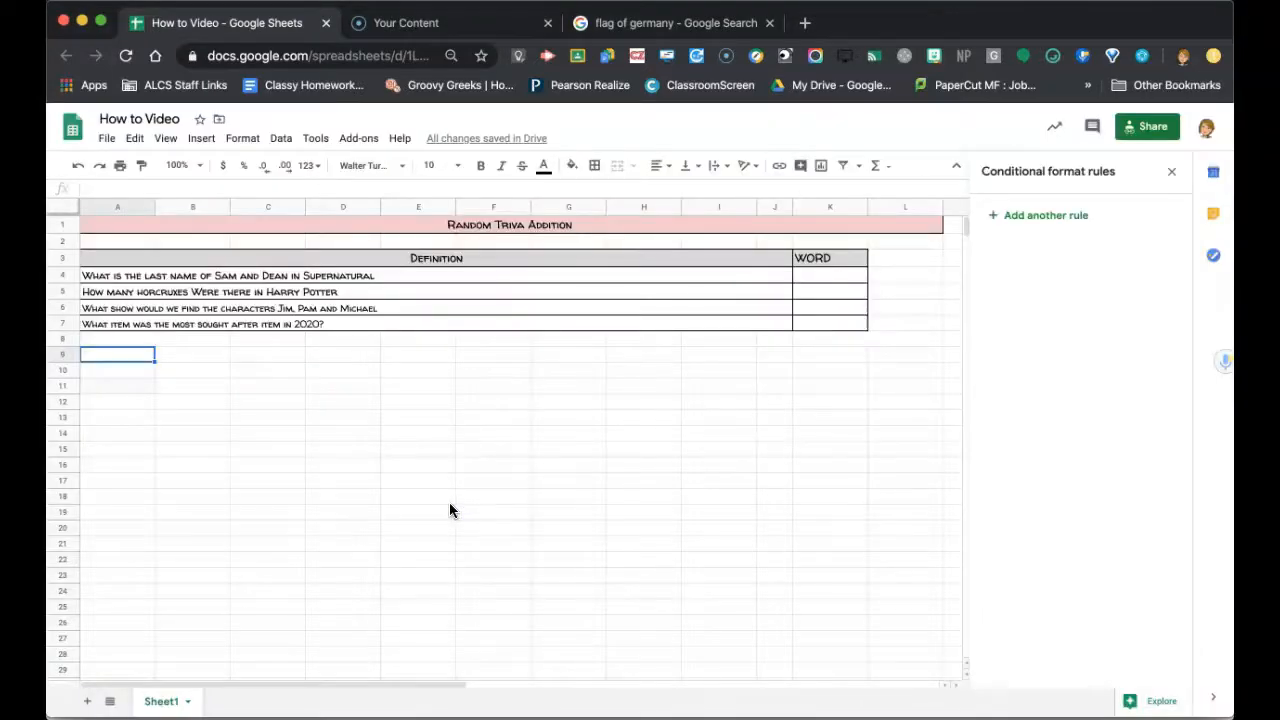